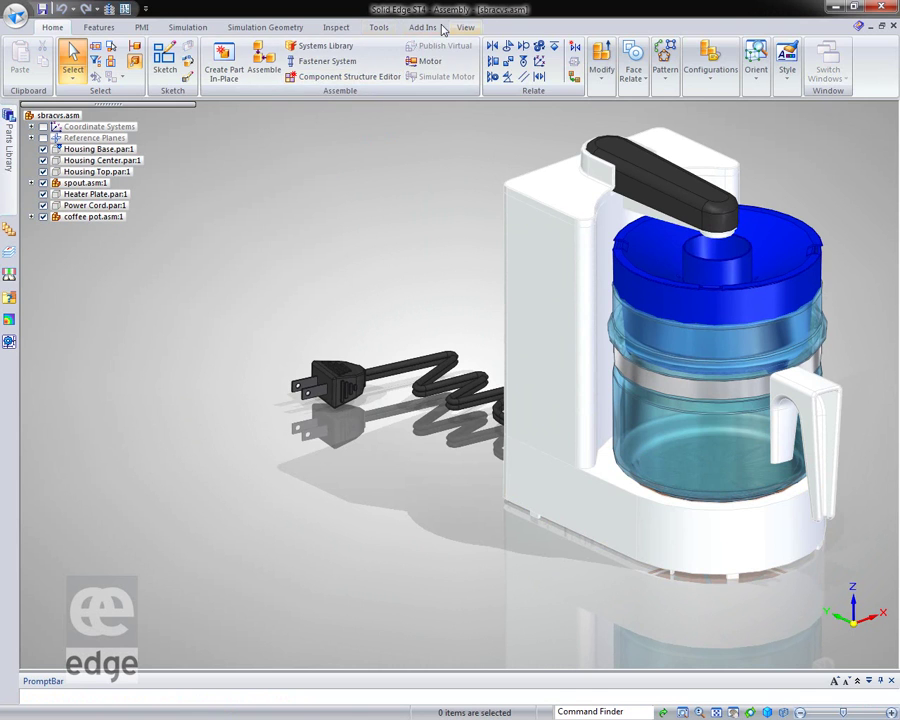
Start the EcoDesigner LCA analysis add-in, dismiss its evaluation notice, and keep its pane pinned open.
left_click(415, 28)
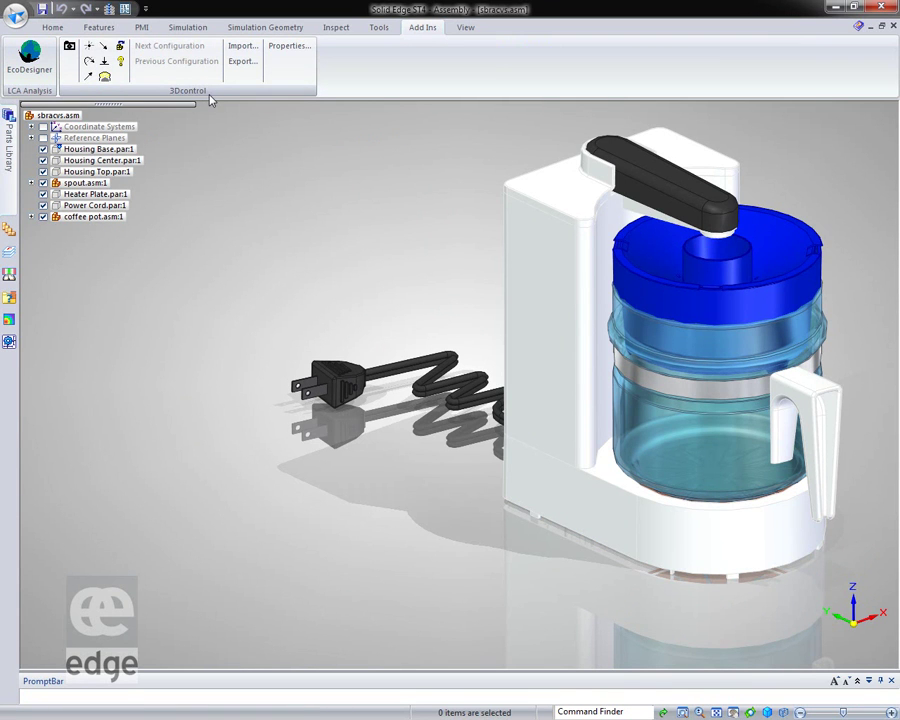
left_click(30, 58)
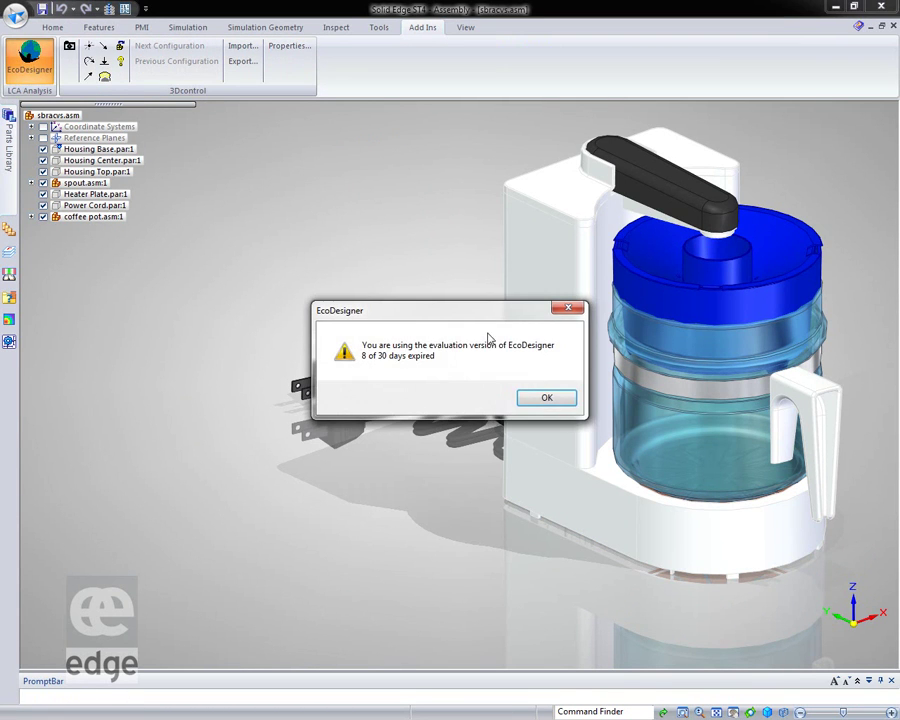
left_click(541, 398)
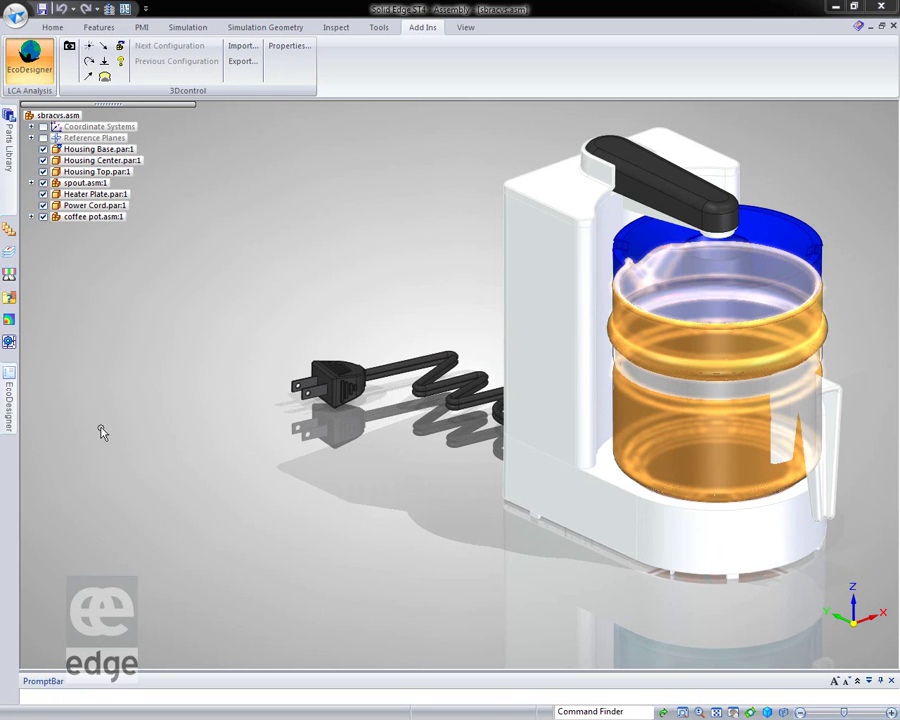
left_click(10, 392)
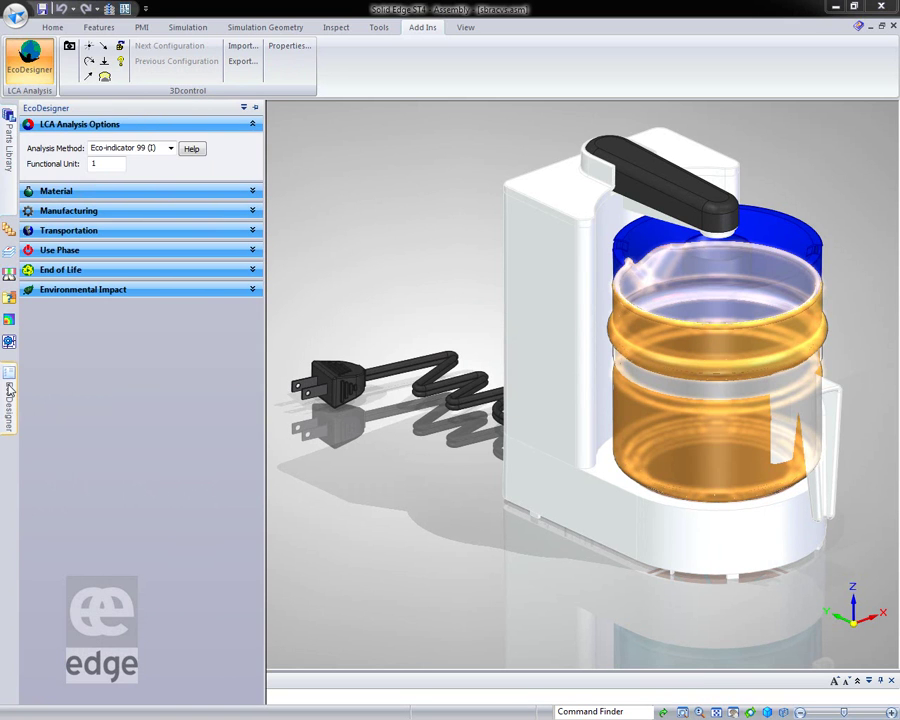
left_click(255, 108)
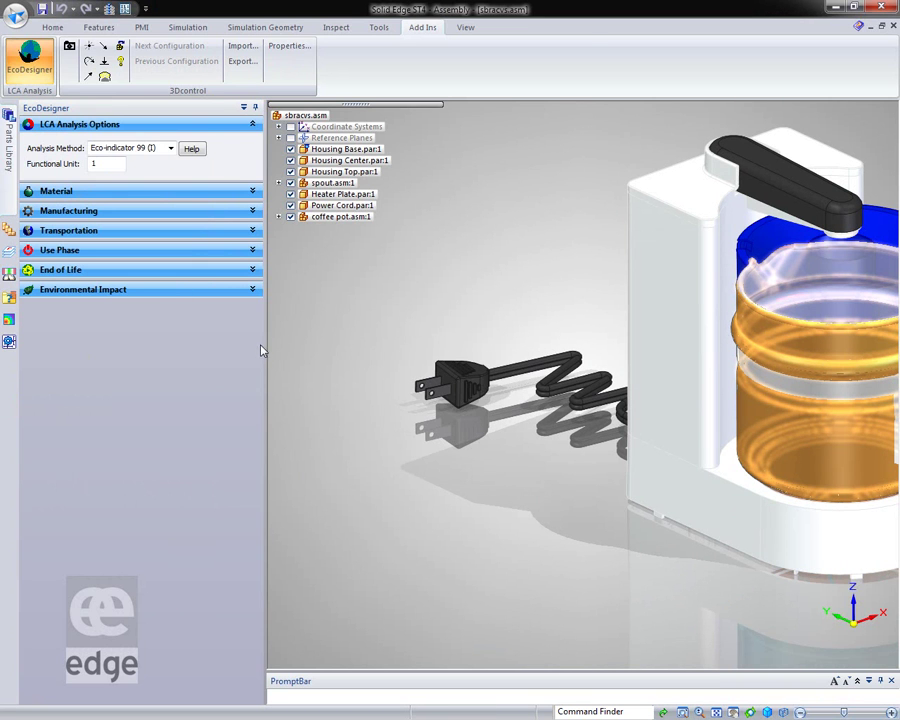
Keep the Eco-indicator 99 (I) analysis method and choose Coffee Pot.par in the material settings.
left_click(170, 148)
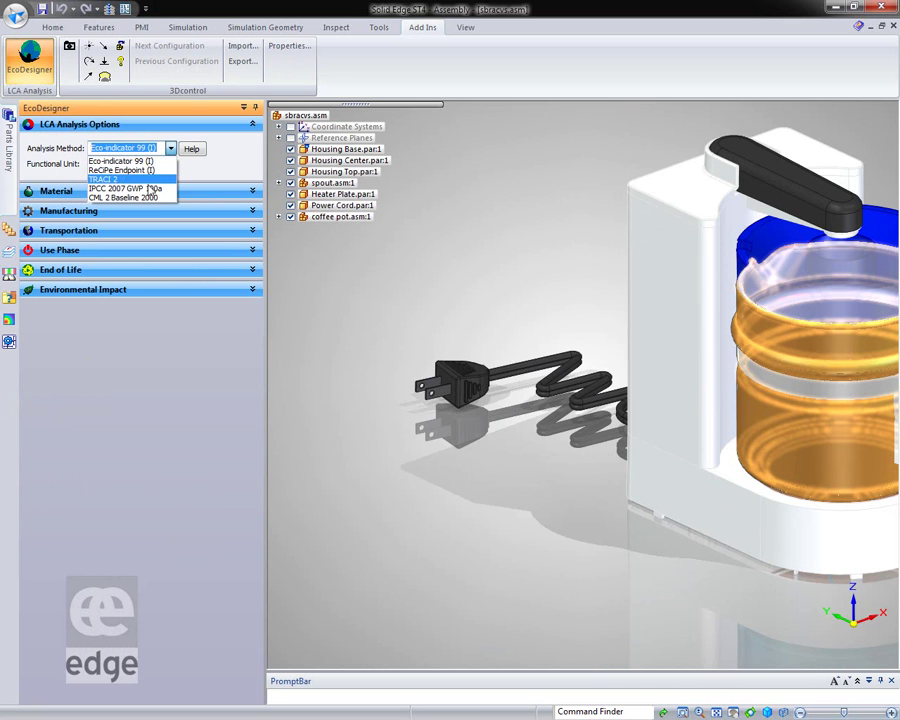
left_click(170, 148)
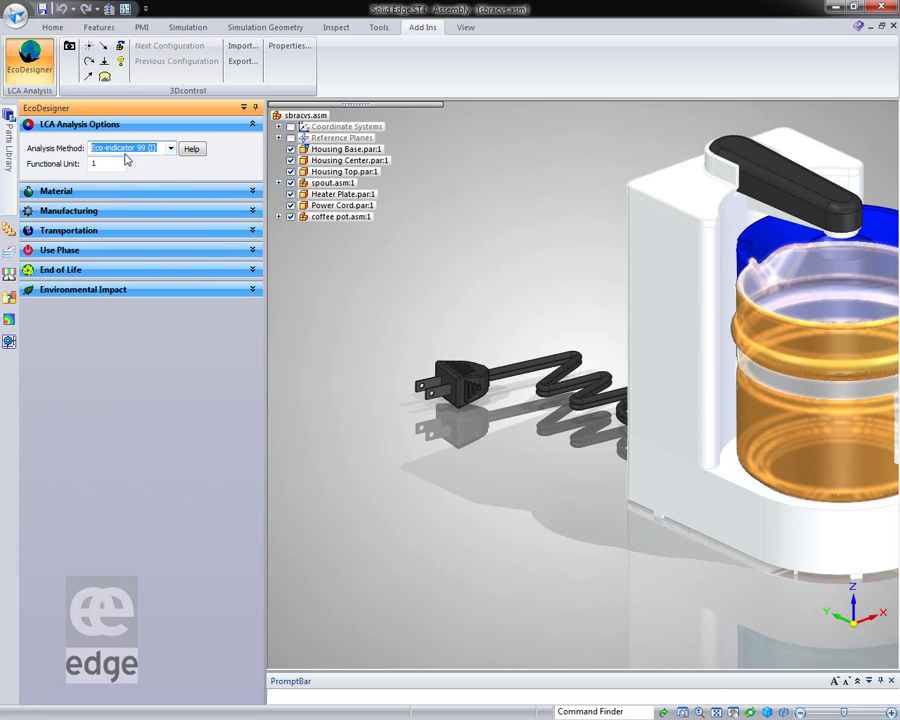
left_click(250, 196)
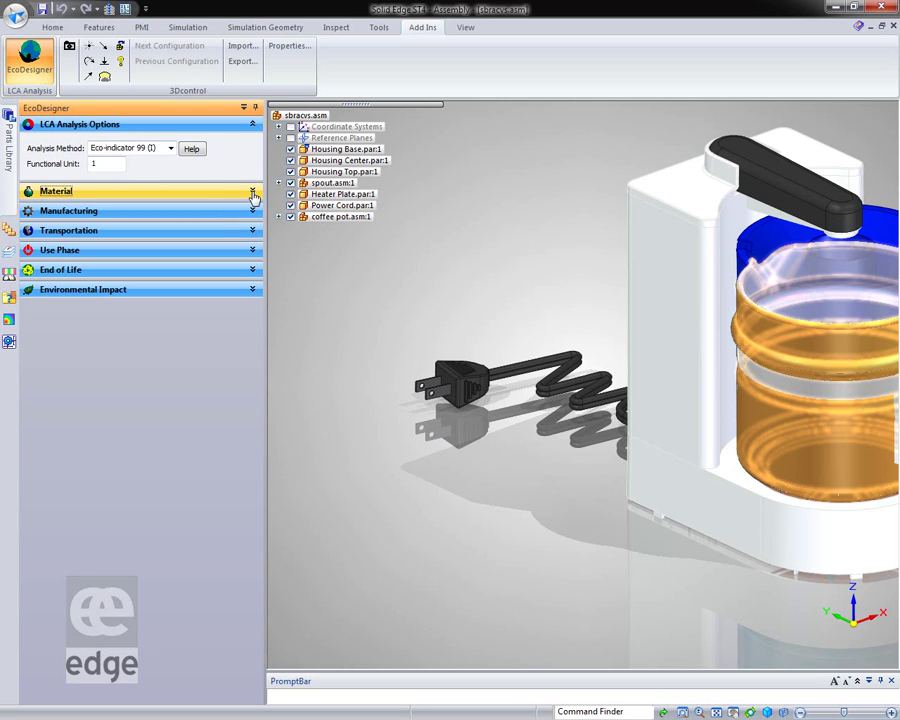
left_click(253, 196)
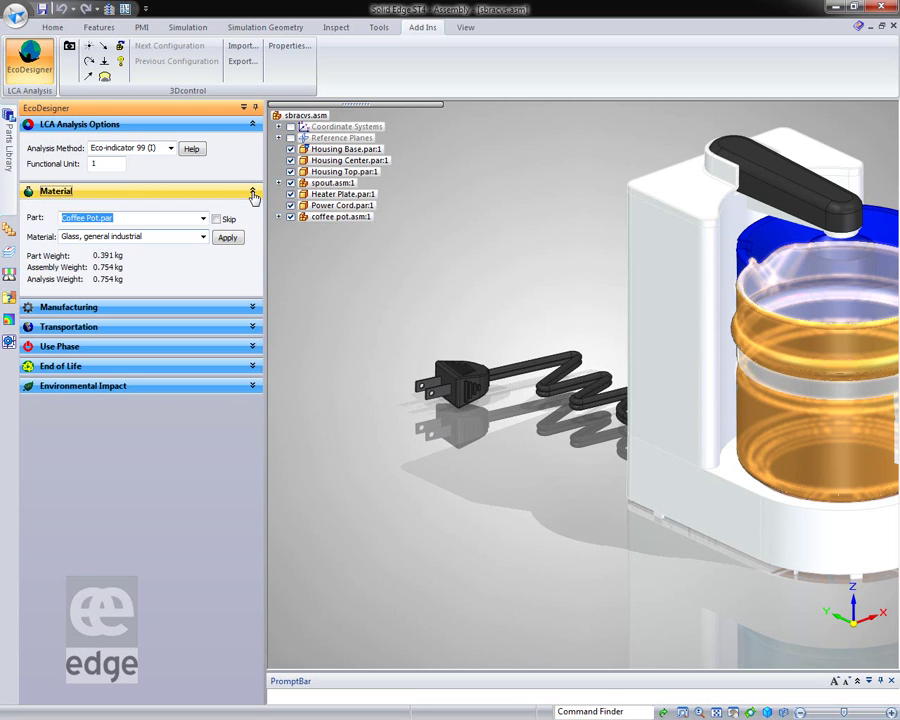
left_click(203, 222)
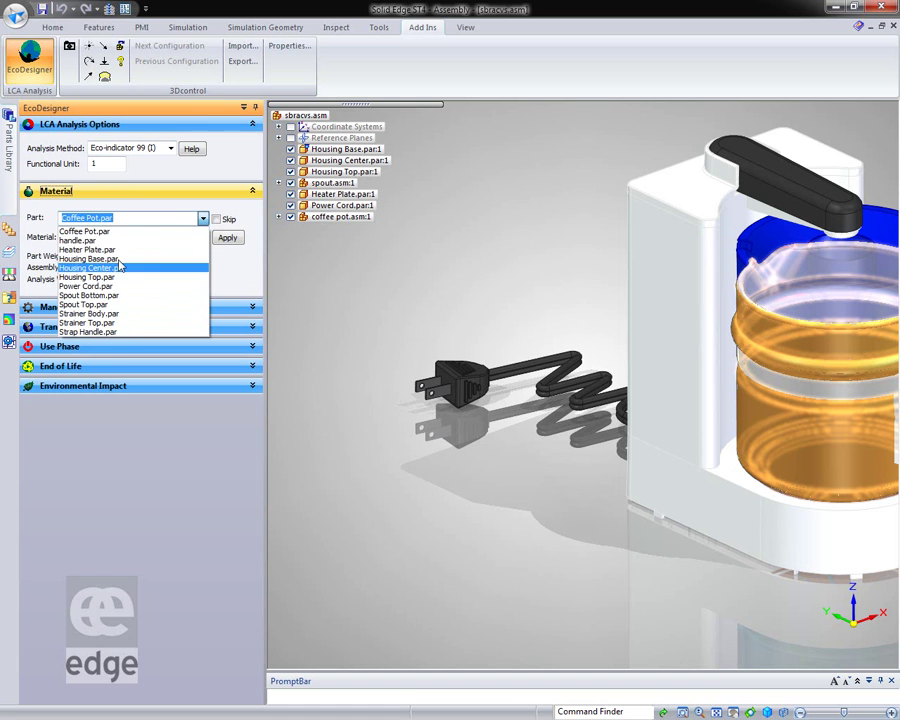
left_click(100, 231)
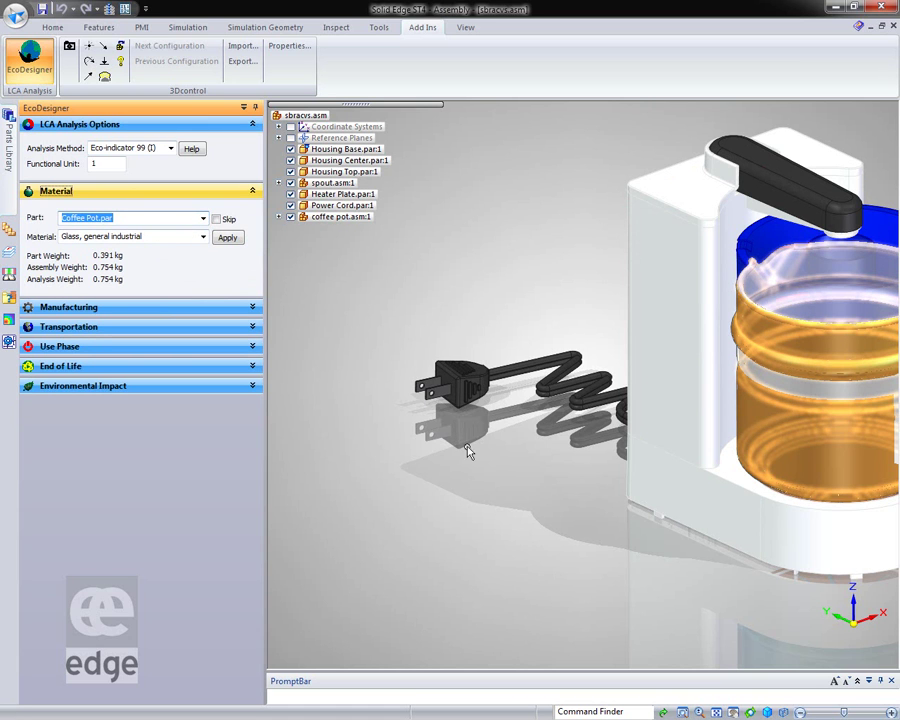
middle_click_drag(549, 496, 481, 498)
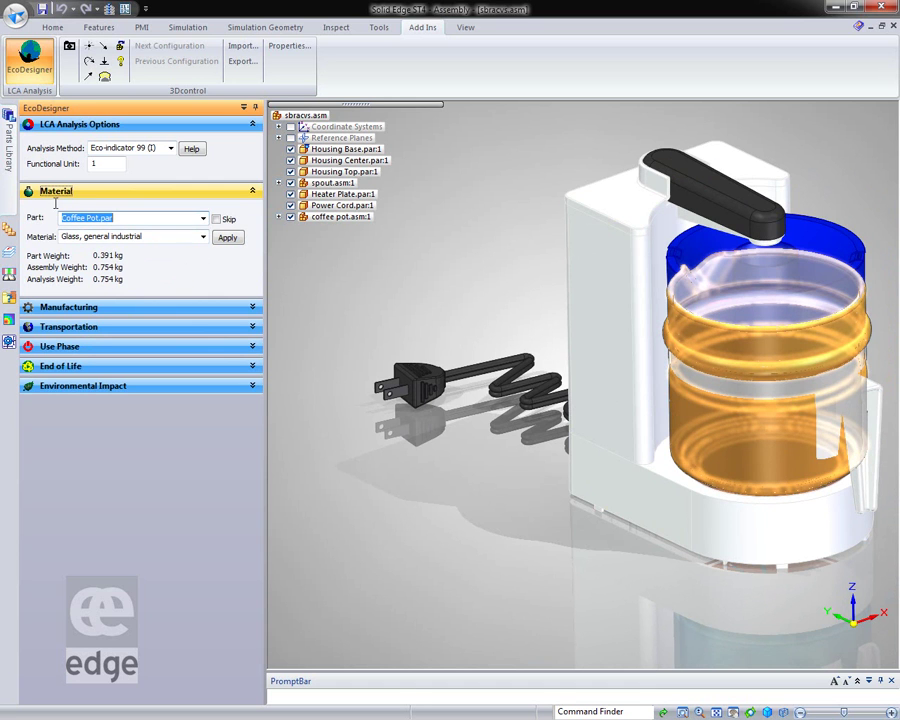
Assign Steel as the material of handle.par and apply it.
left_click(204, 219)
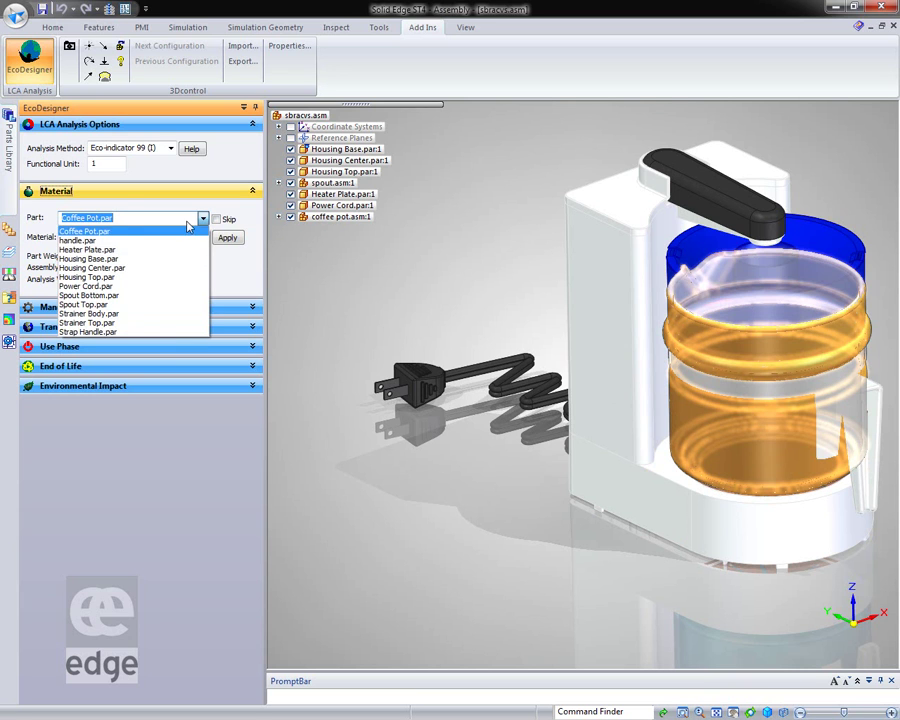
left_click(80, 240)
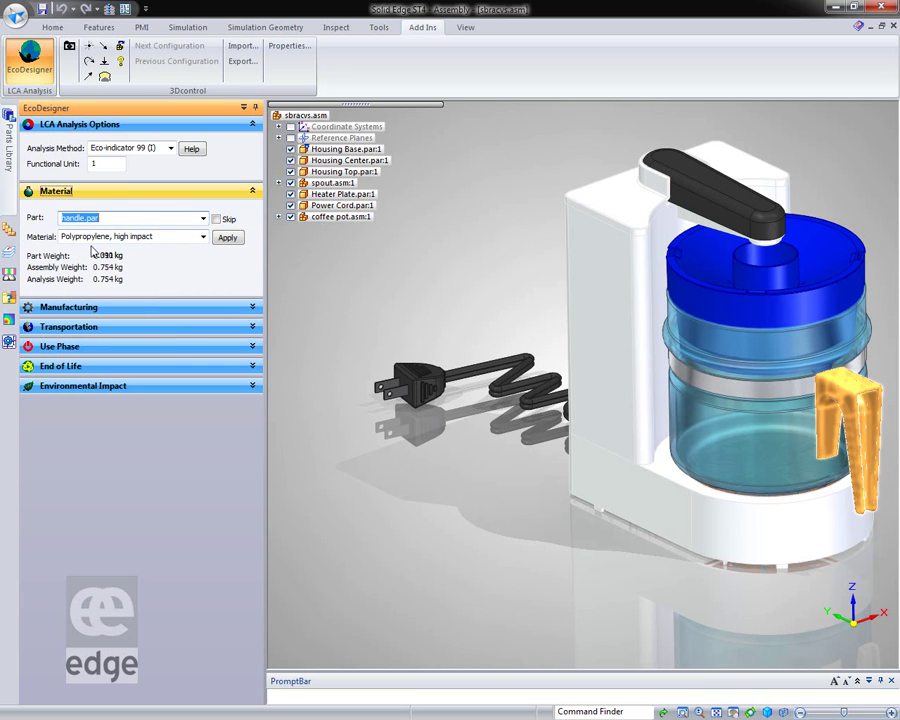
left_click(203, 237)
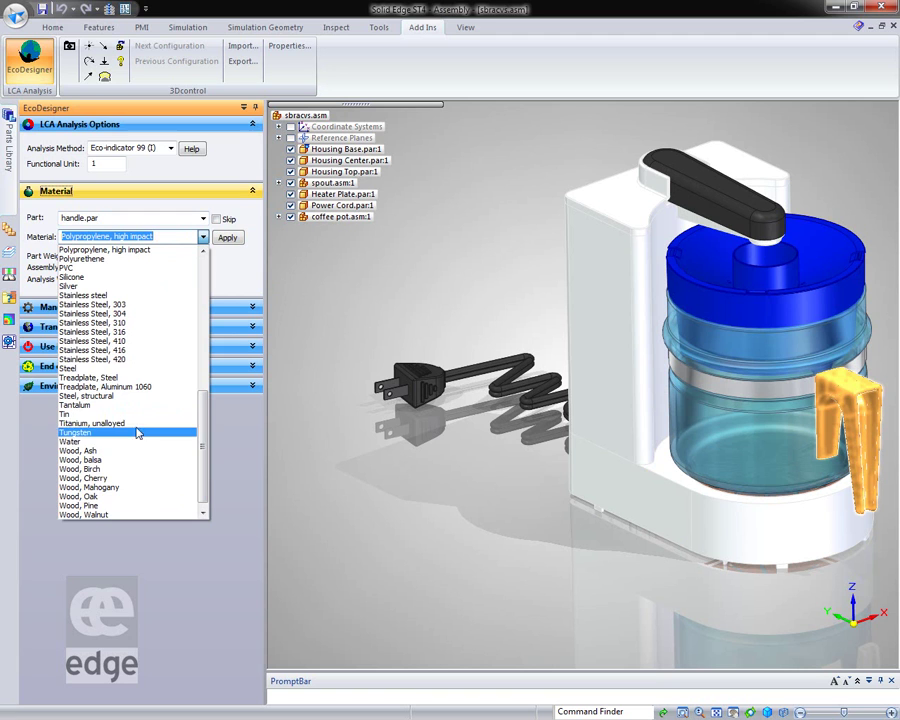
left_click(96, 369)
left_click(171, 270)
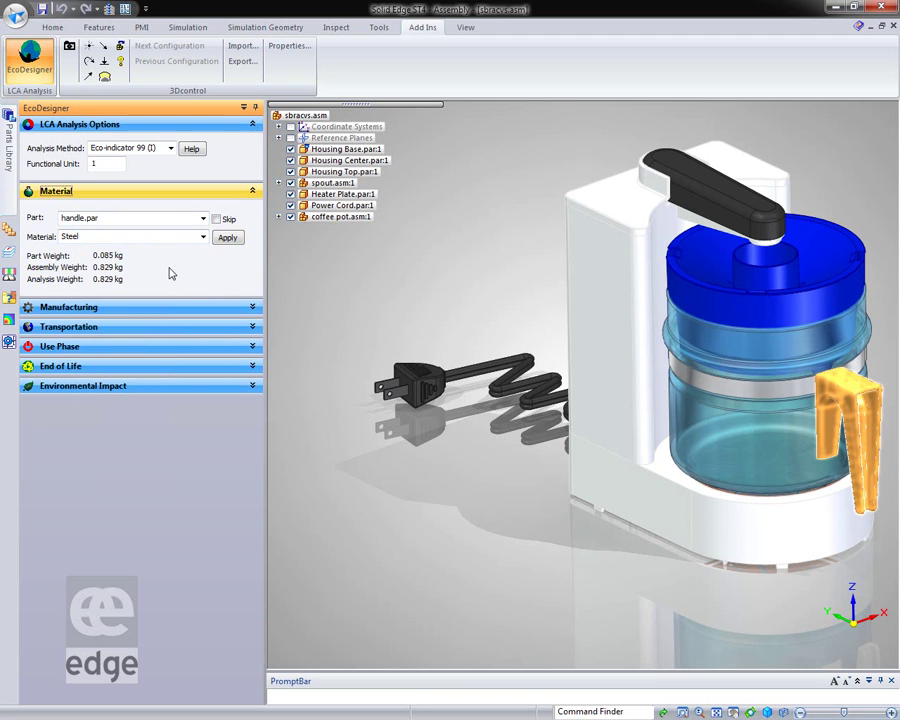
left_click(227, 238)
Set the manufacturing process of handle.par to Milling.
left_click(252, 307)
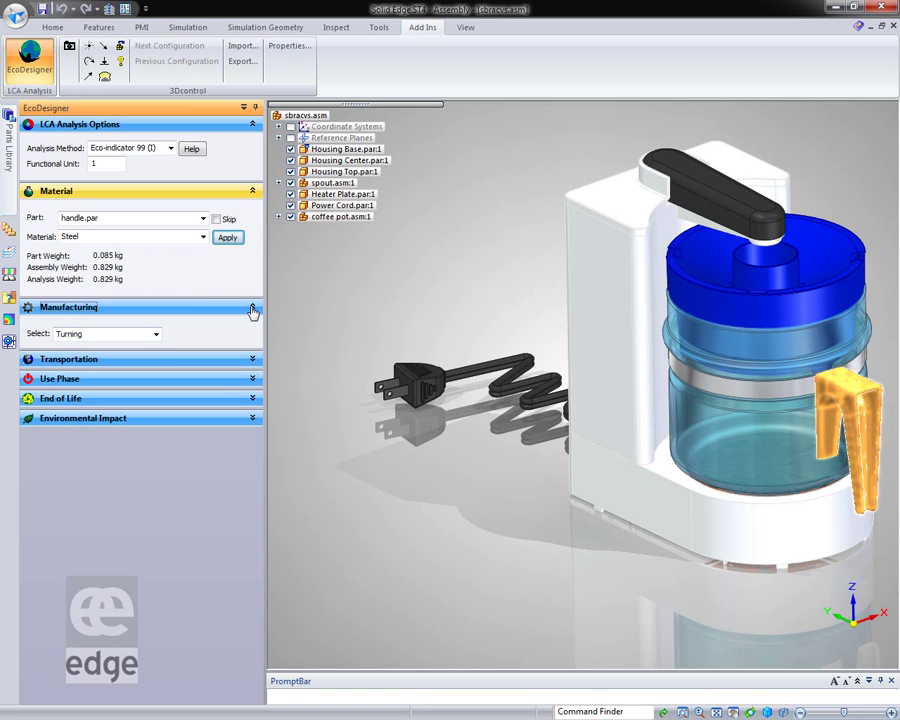
left_click(156, 334)
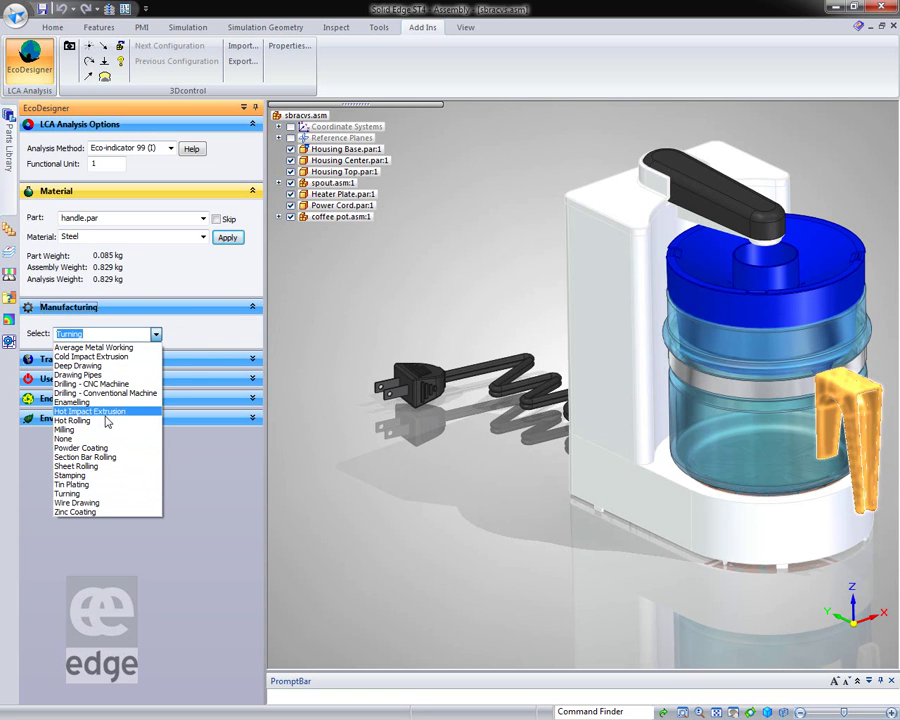
left_click(64, 430)
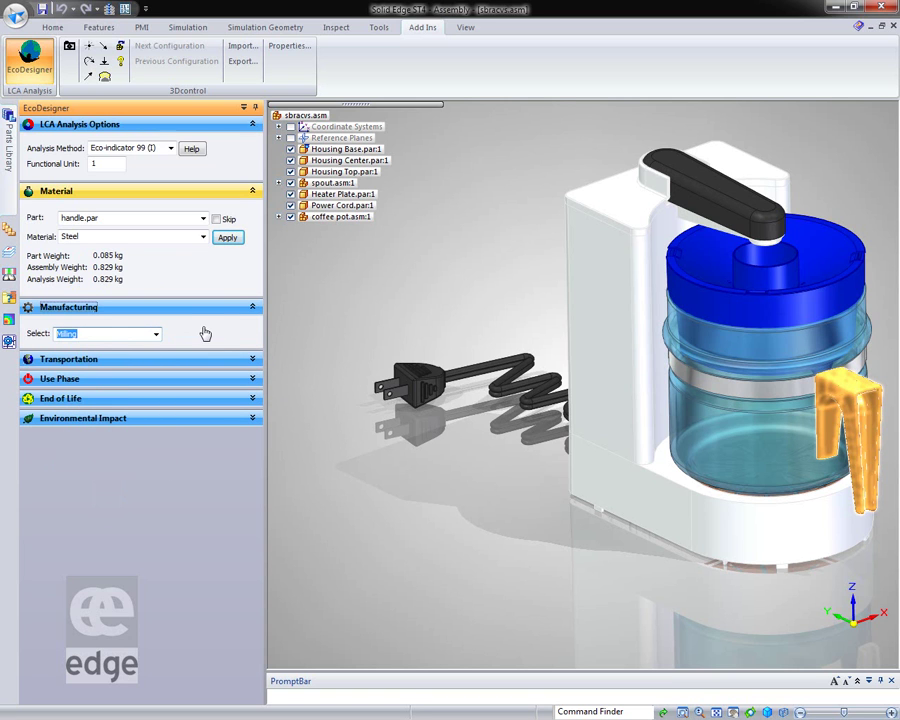
left_click(214, 336)
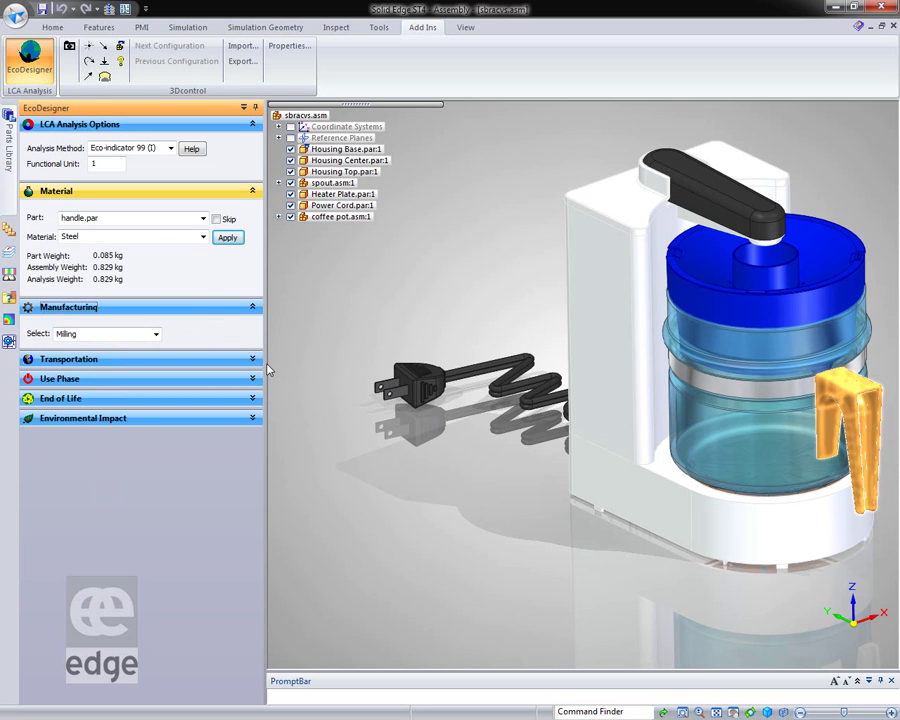
Choose Tempering as the manufacturing process for Coffee Pot.par.
left_click(203, 219)
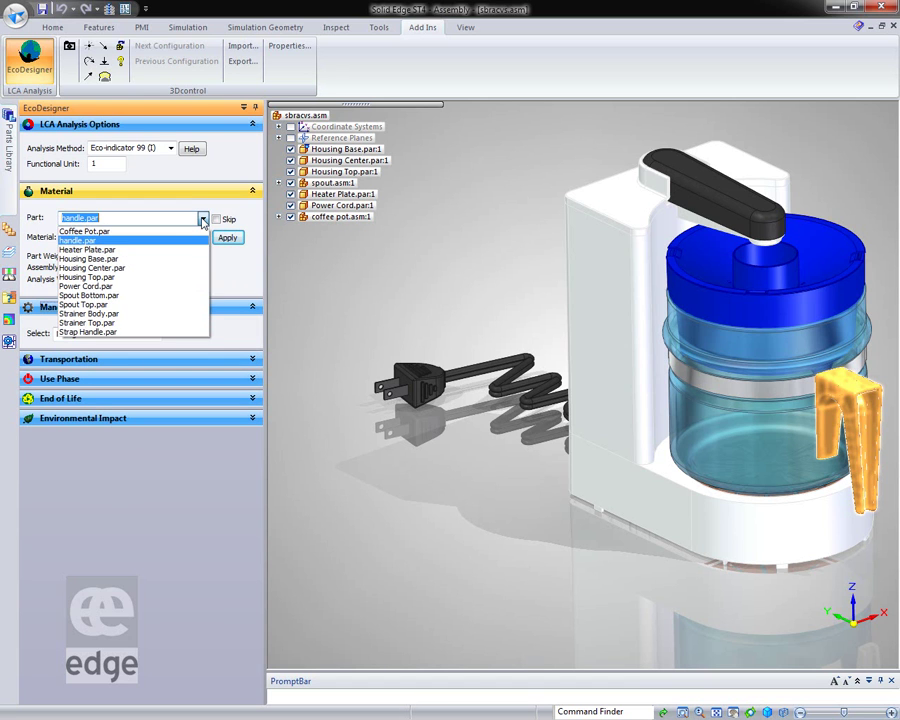
left_click(95, 231)
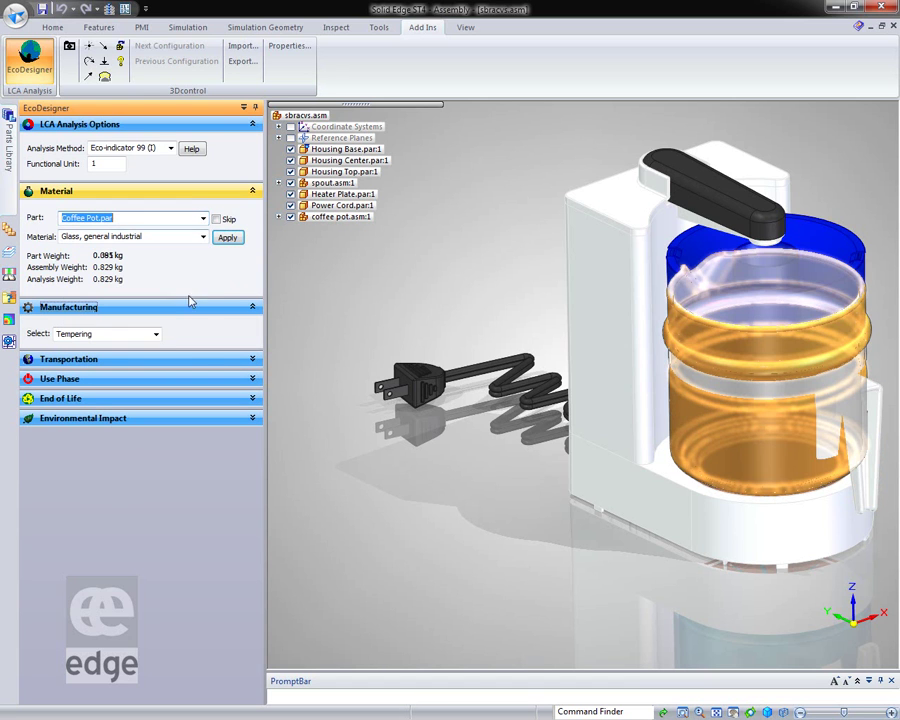
left_click(156, 334)
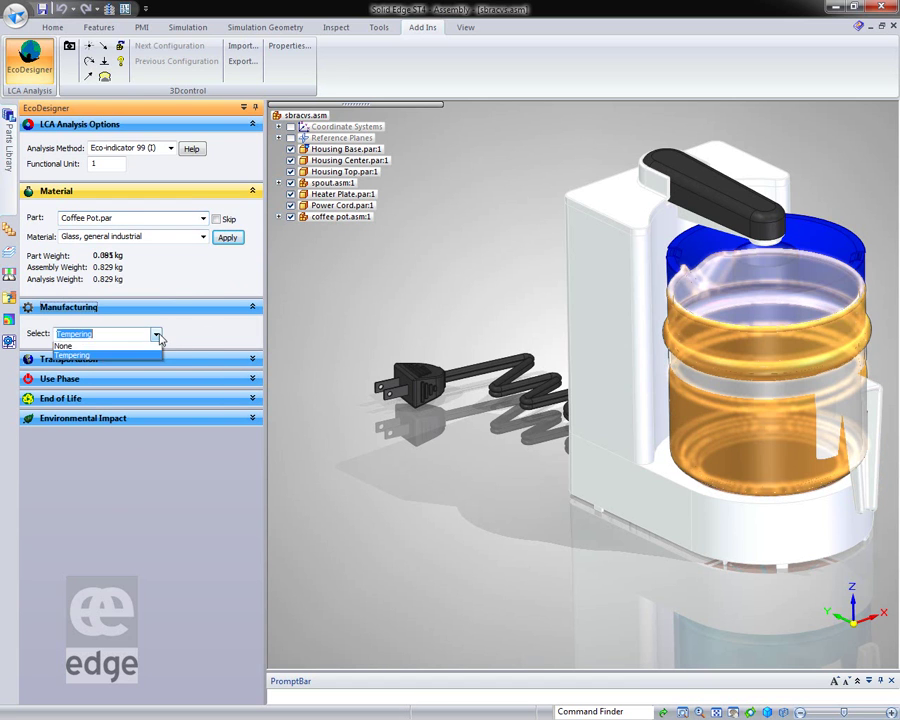
left_click(86, 358)
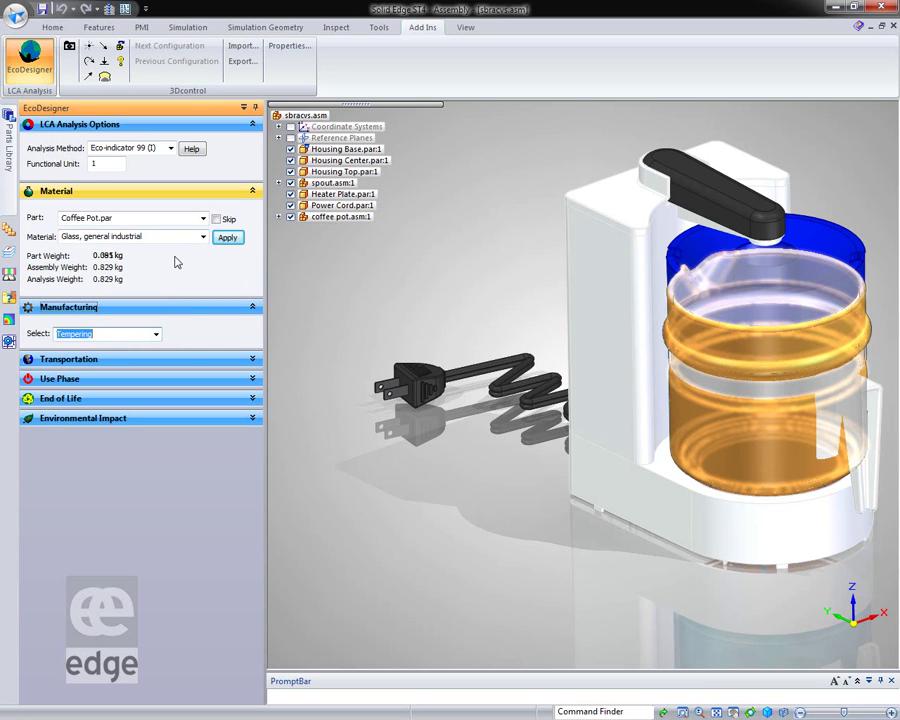
Choose Injection Molding as the manufacturing process for Housing Base.par.
left_click(203, 219)
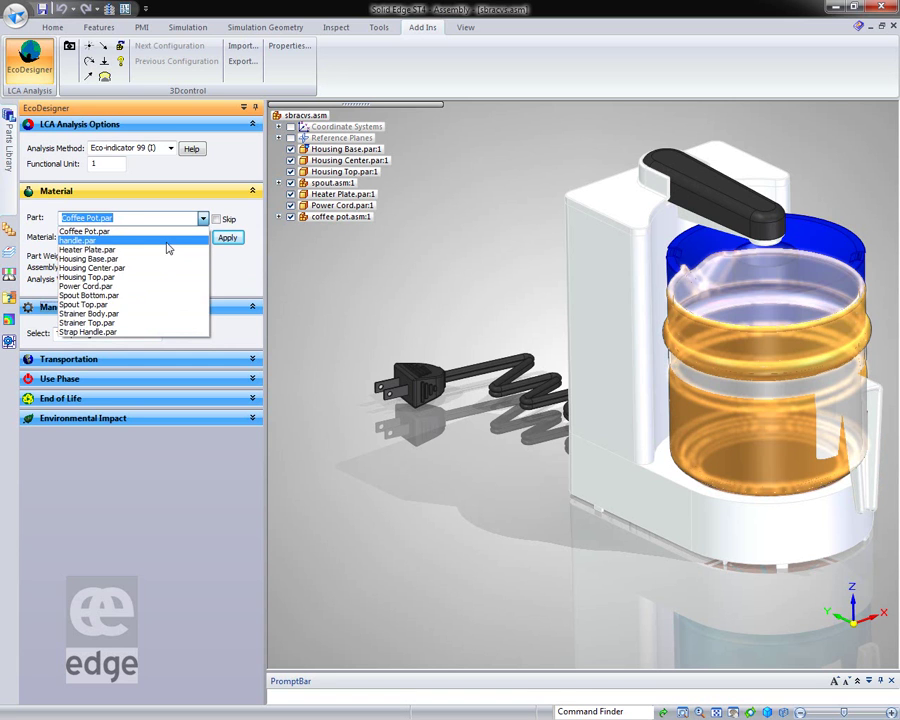
left_click(104, 259)
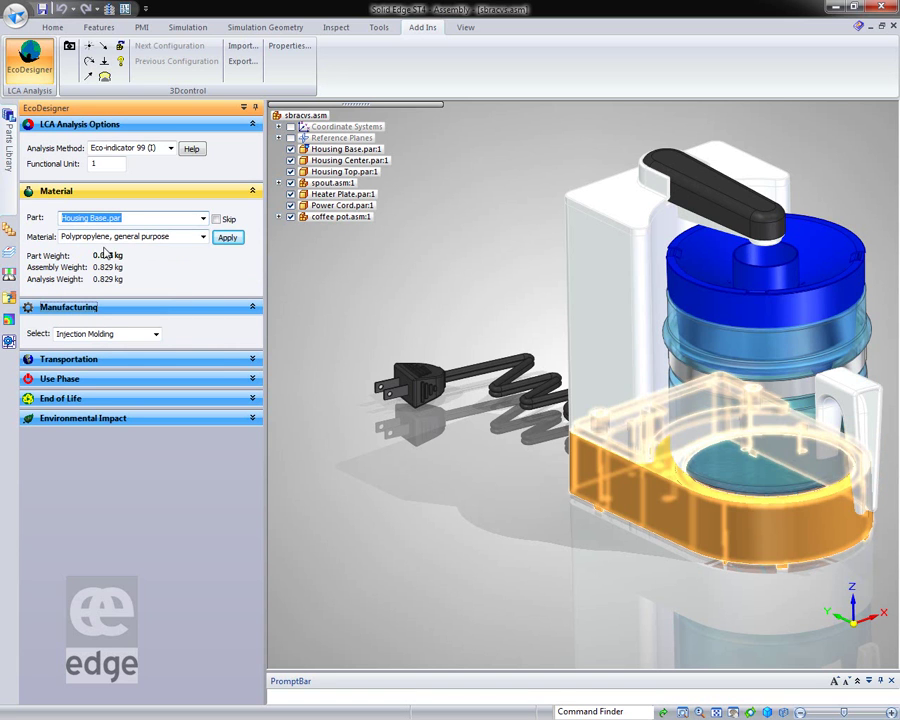
left_click(155, 334)
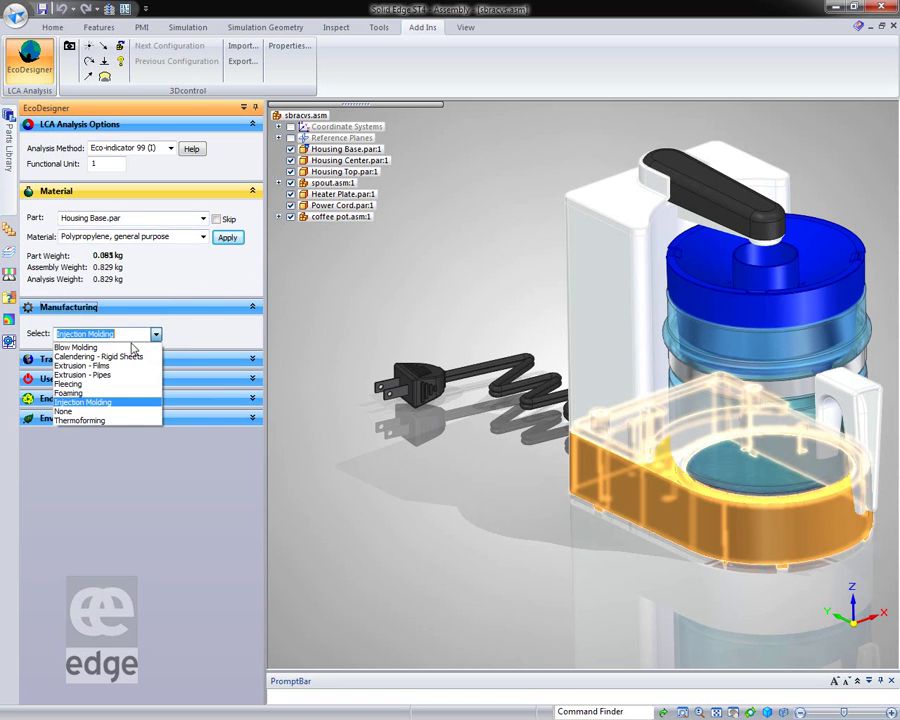
left_click(106, 402)
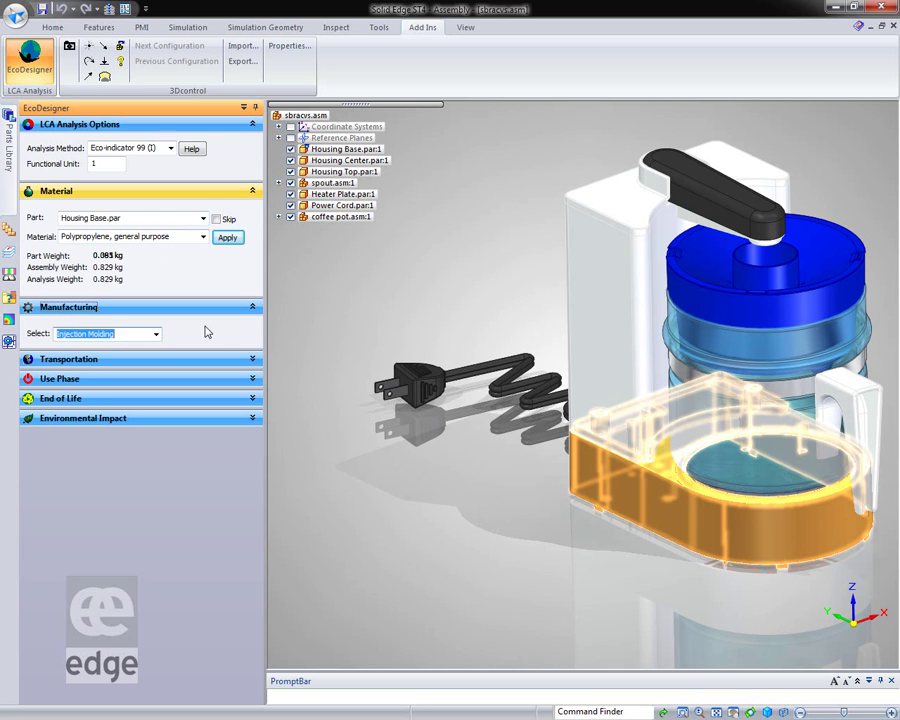
Set the air transportation distance to about 10370 km and the ship transportation distance to about 14709 km.
left_click(252, 359)
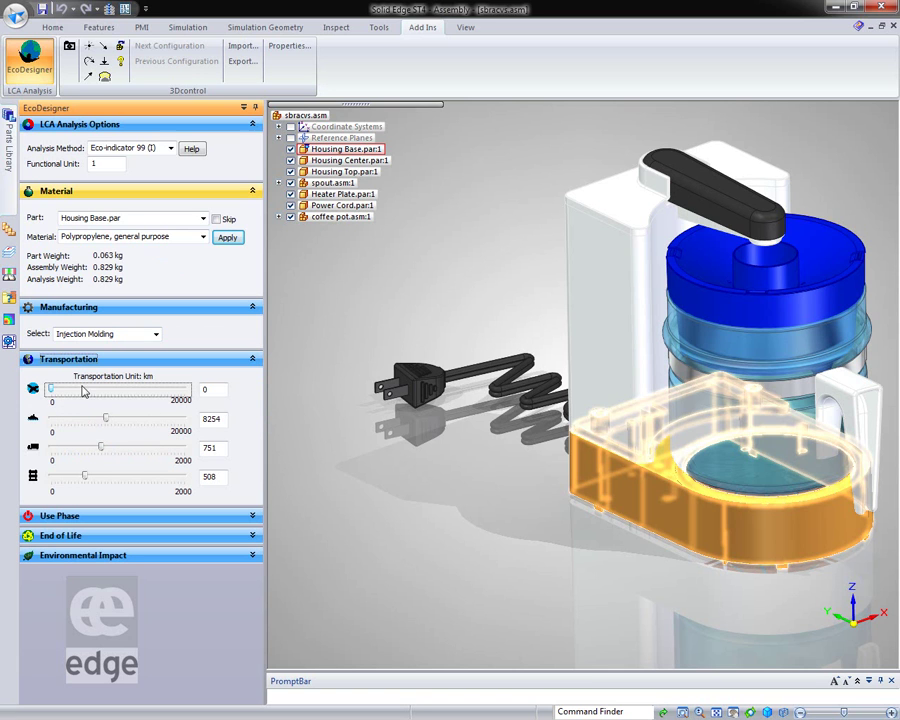
left_click_drag(50, 390, 117, 395)
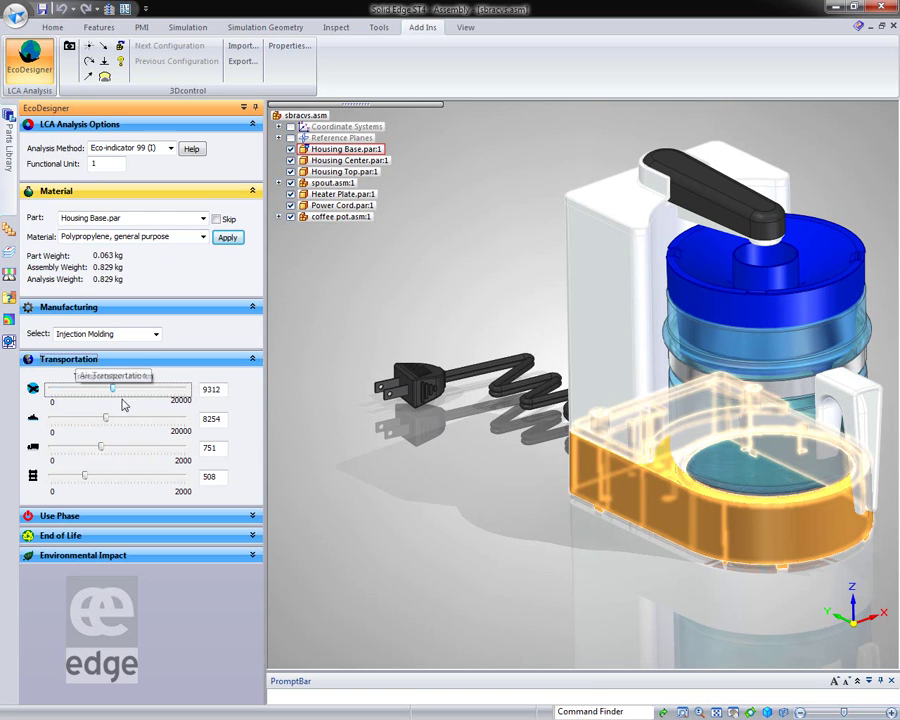
left_click_drag(115, 389, 121, 389)
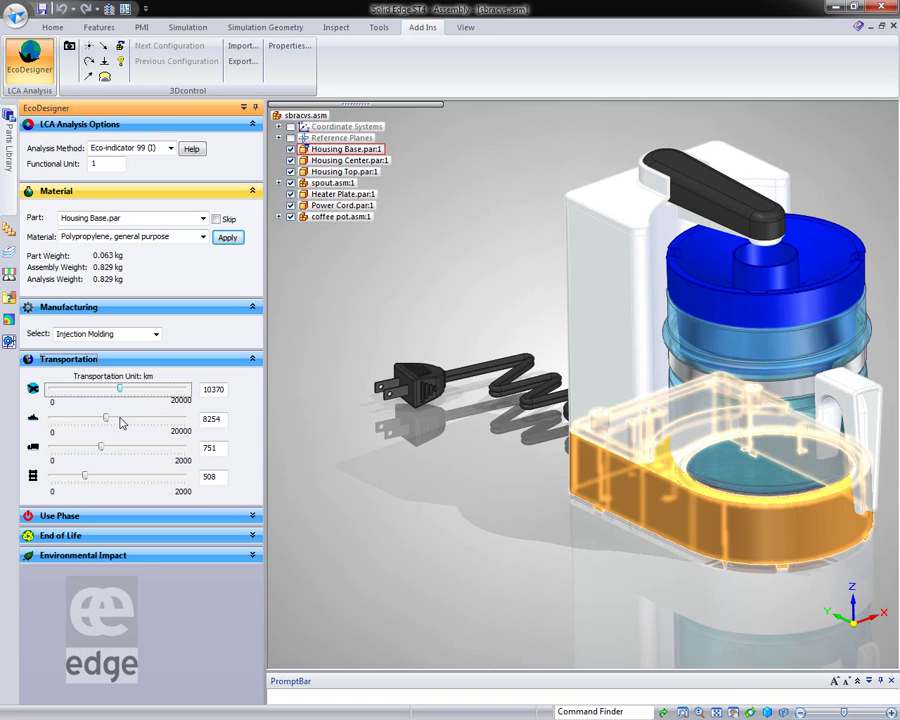
left_click_drag(108, 424, 148, 421)
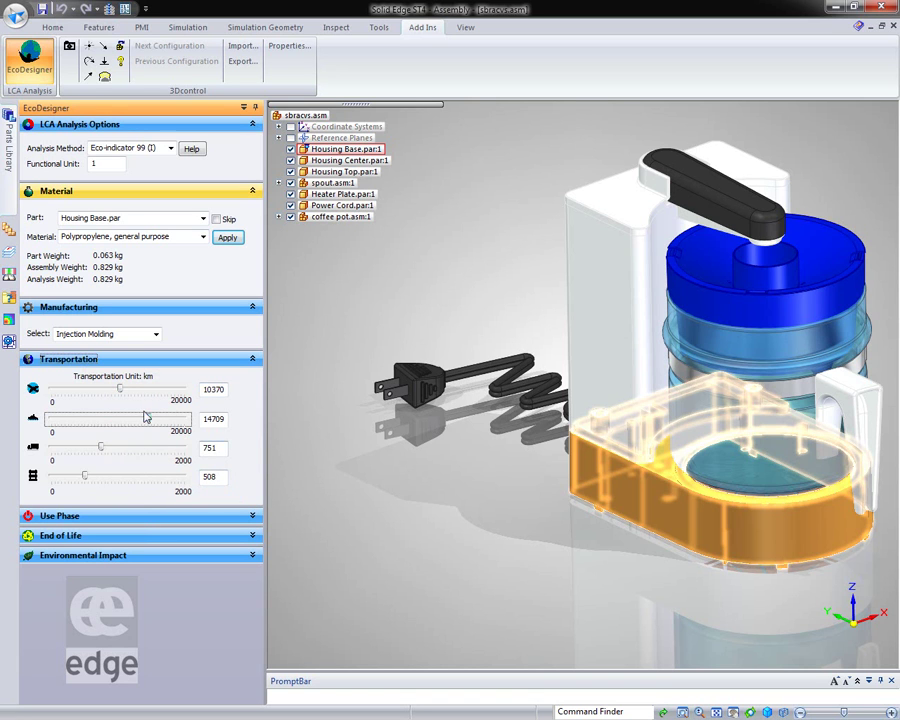
Set the use phase to 1 year of useful life with 0 kWh annual electricity, and the recycled weight to 20%.
left_click(252, 516)
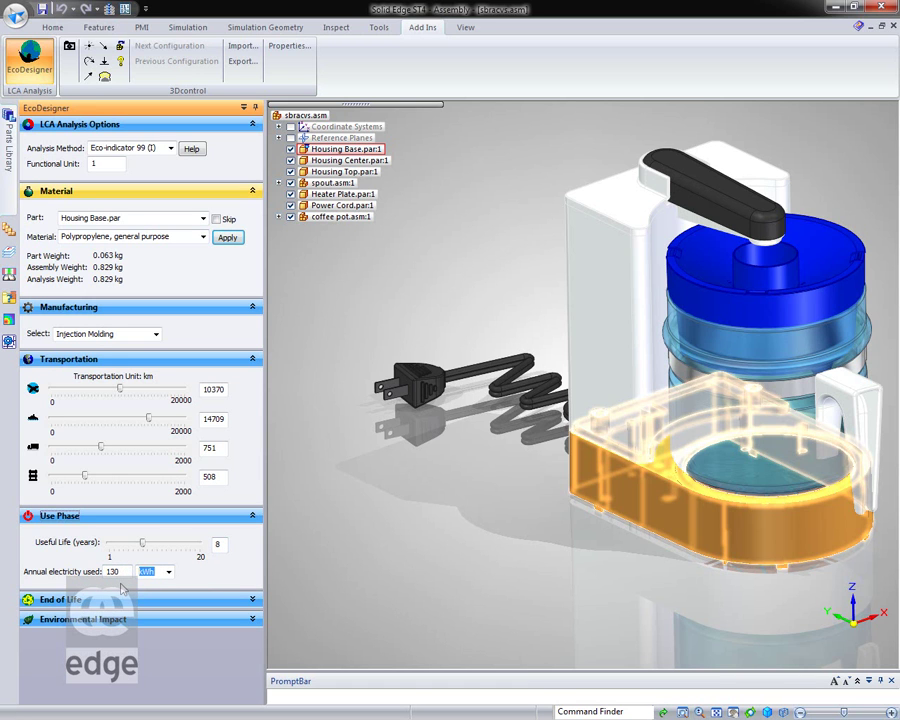
left_click_drag(142, 543, 57, 576)
left_click(253, 599)
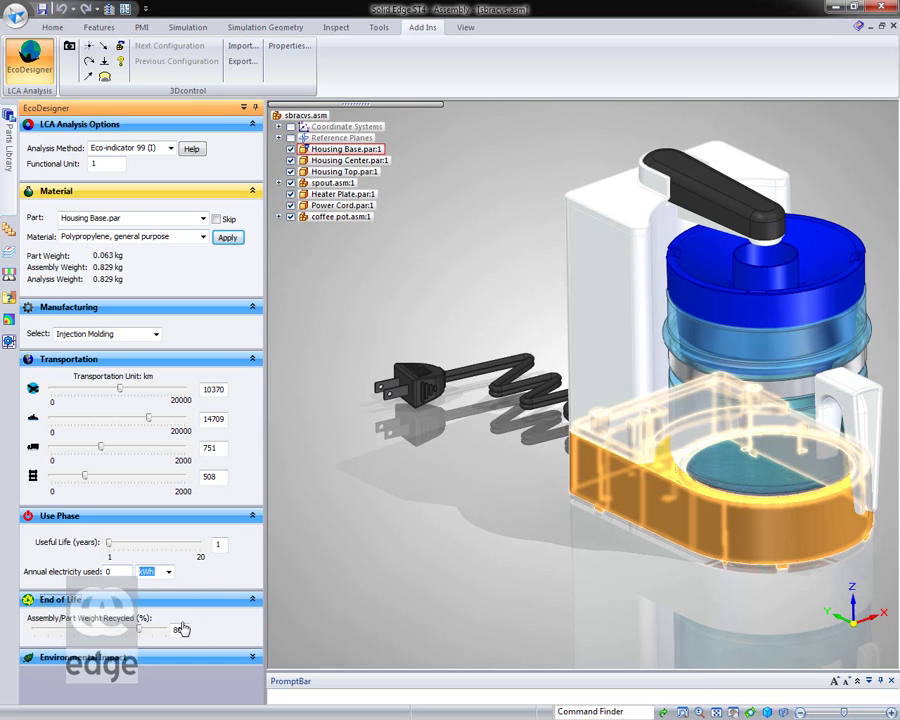
left_click_drag(139, 629, 58, 629)
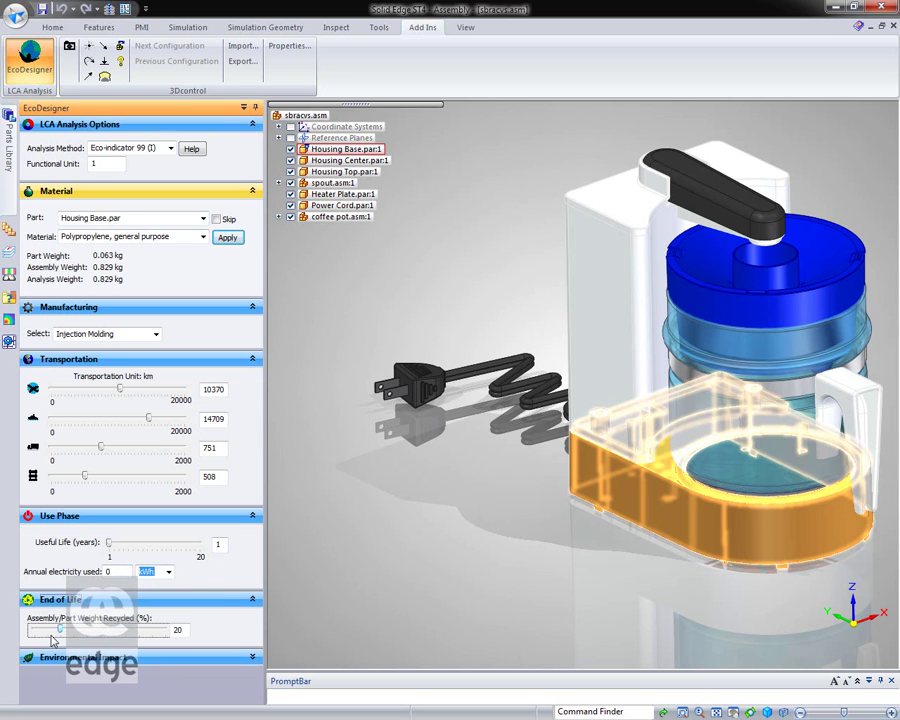
Set the environmental impact analysis results to Single Score and run the LCA analysis with Eco-indicator 99 (I).
left_click(254, 660)
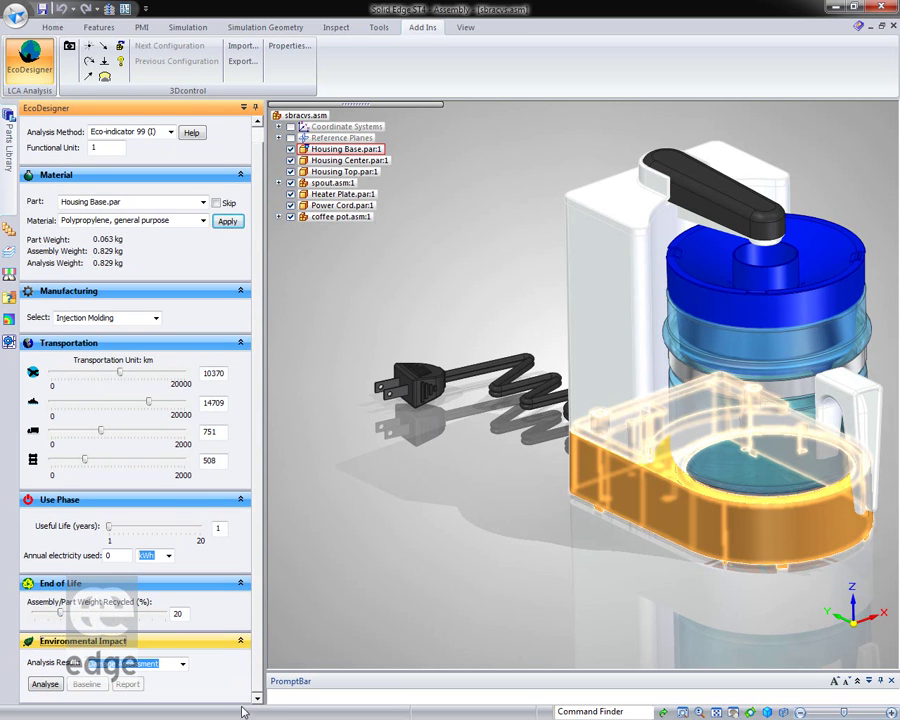
left_click(182, 664)
left_click(110, 687)
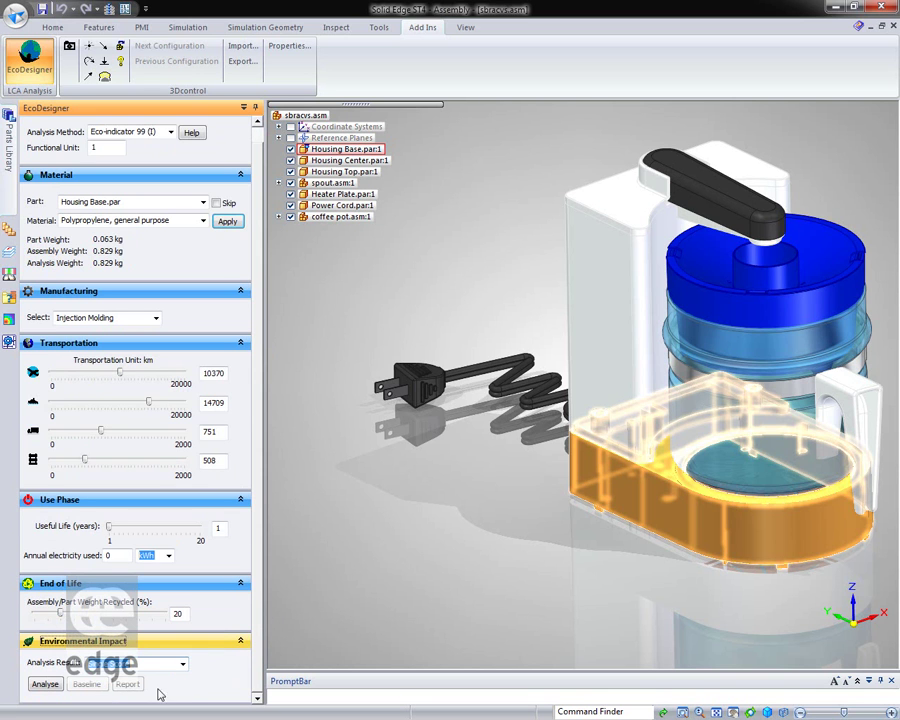
left_click(45, 685)
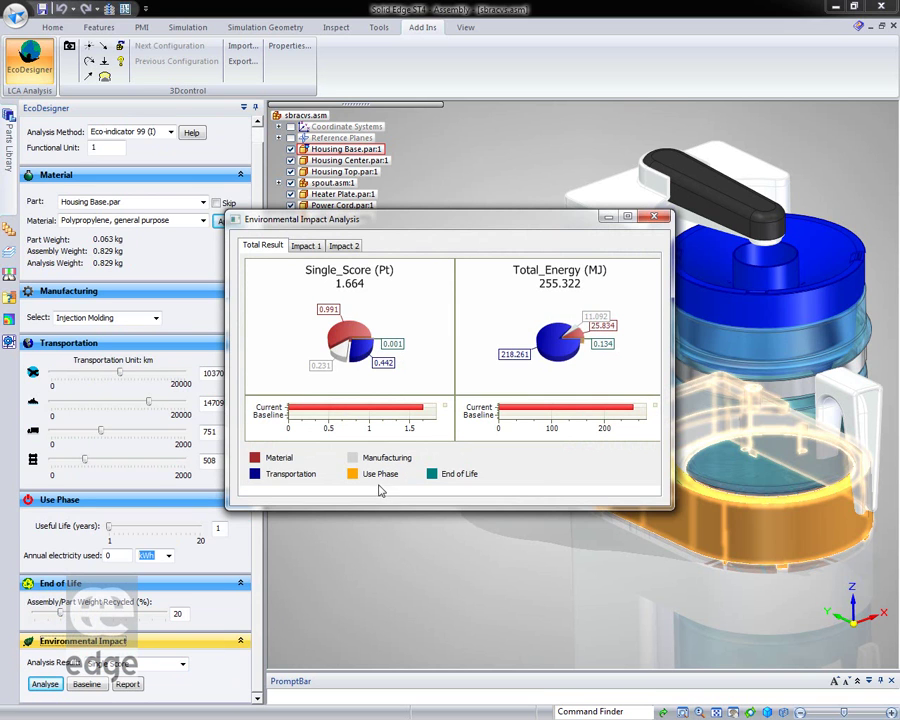
Review the per-part Single Score and Total Energy charts, and store these results as the baseline before closing the results window.
left_click(312, 247)
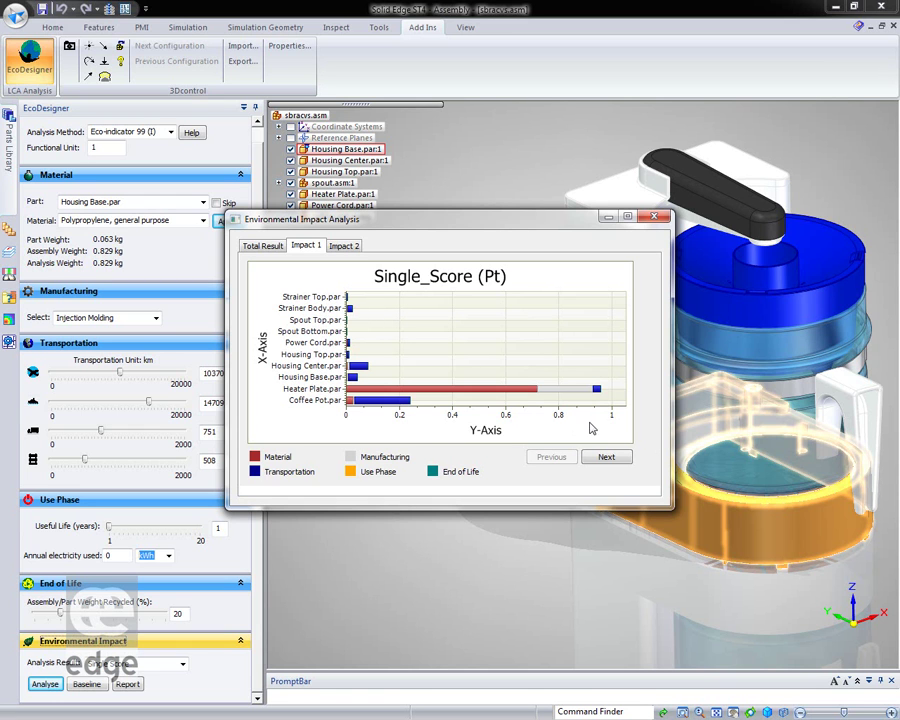
left_click(618, 457)
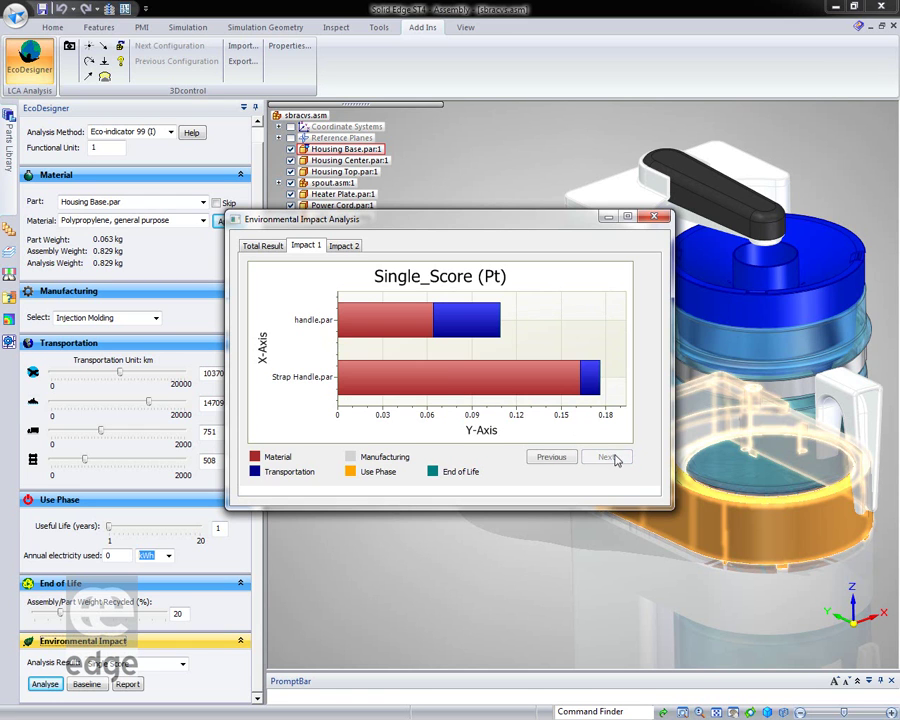
left_click(552, 459)
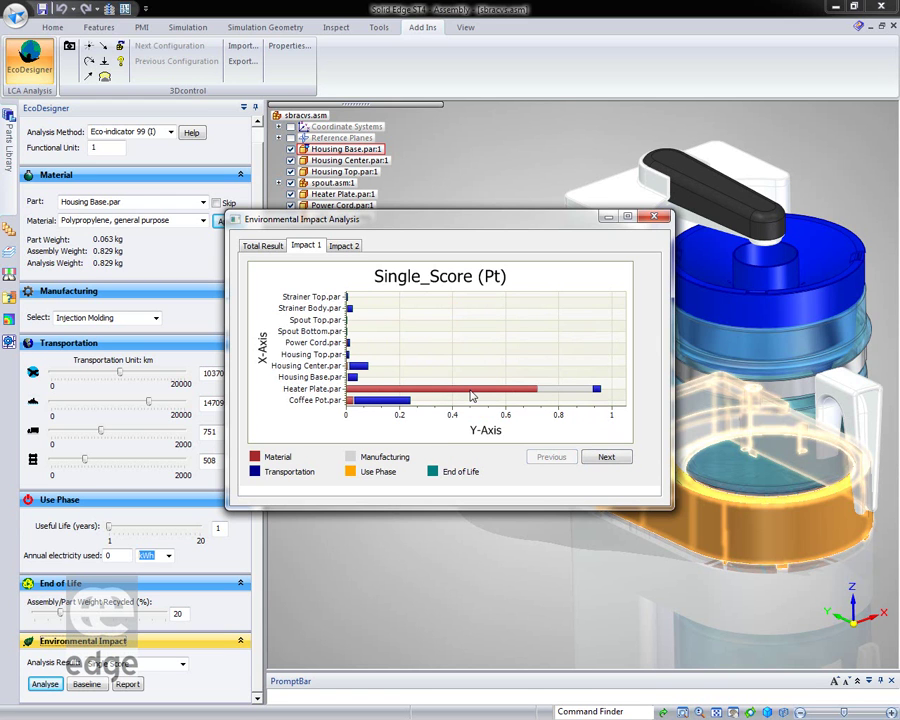
left_click(344, 245)
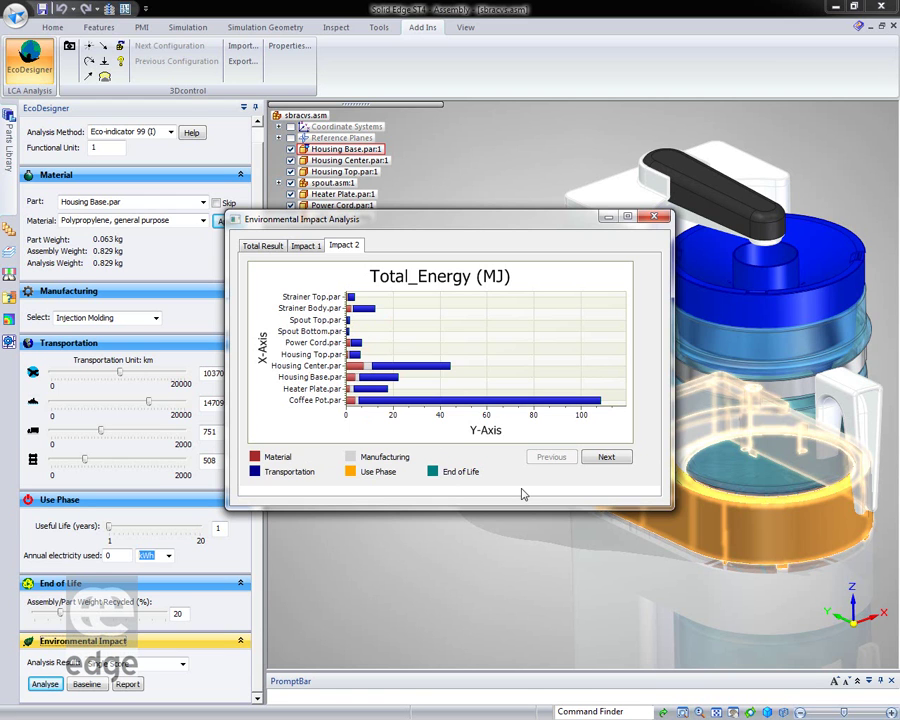
left_click(262, 245)
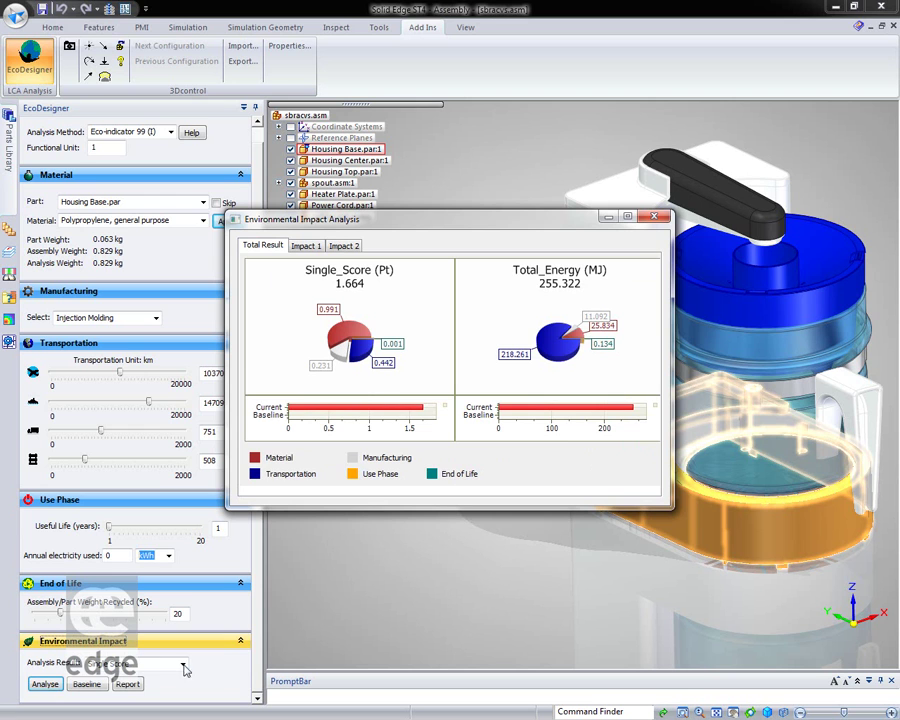
left_click(87, 684)
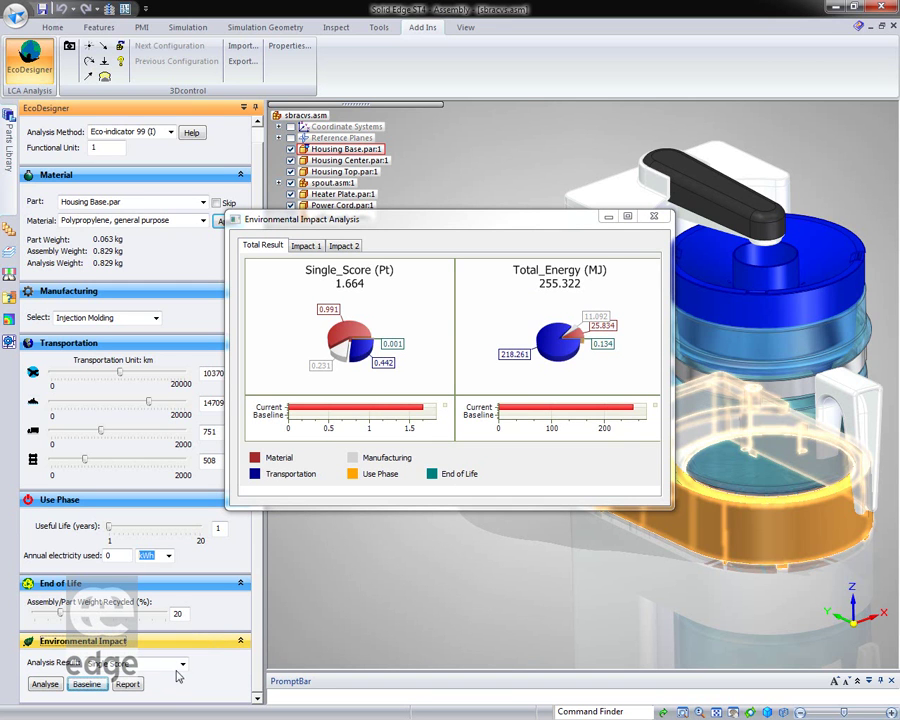
left_click(651, 217)
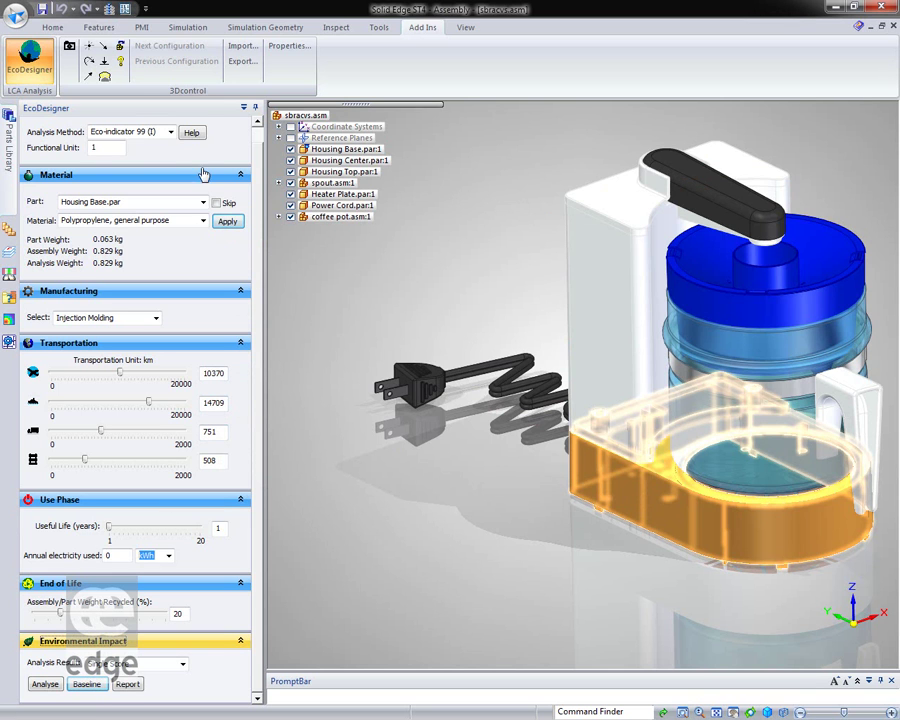
Change the analysis method to TRACI 2 and run the LCA analysis with Selected Impact results.
left_click(170, 132)
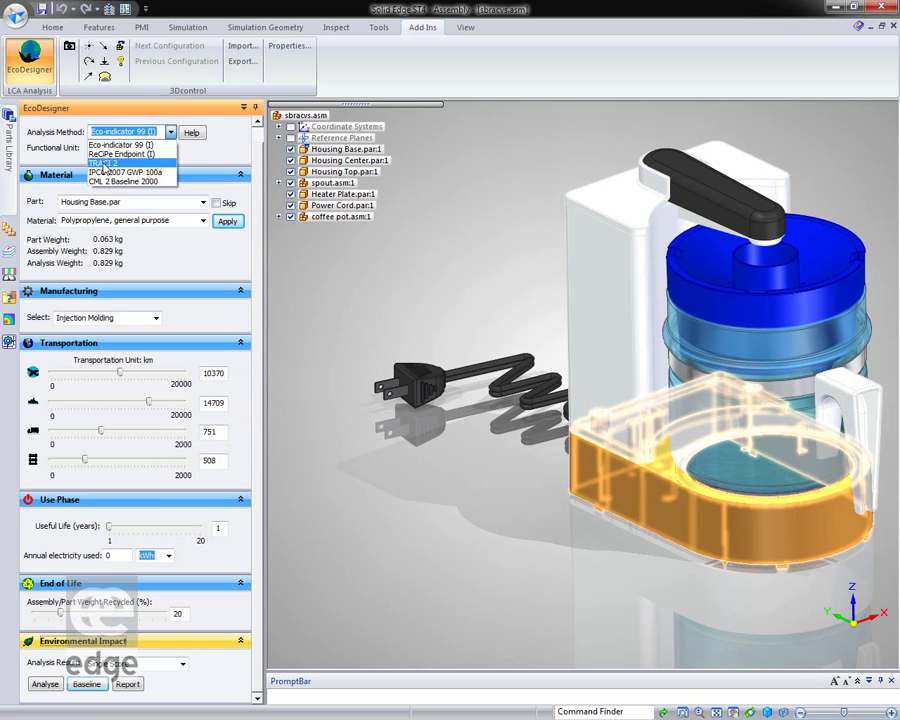
left_click(101, 163)
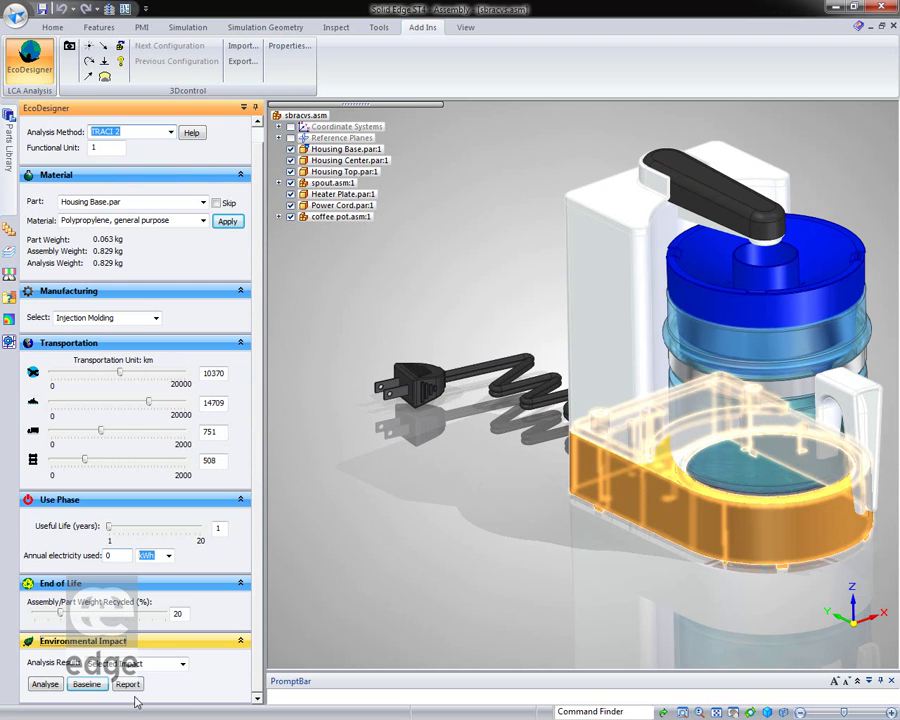
left_click(183, 665)
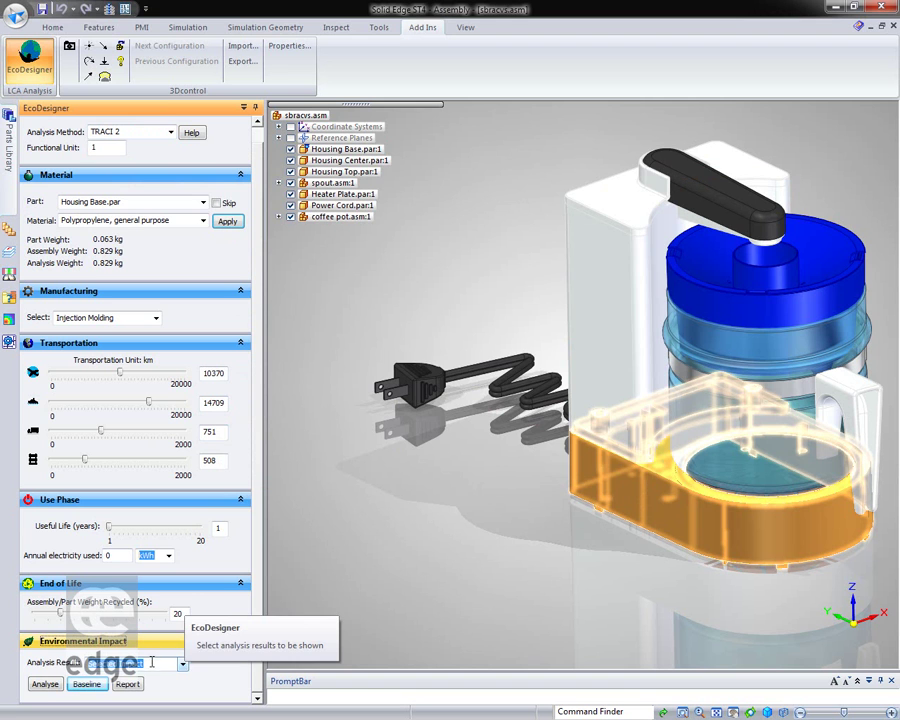
left_click(42, 685)
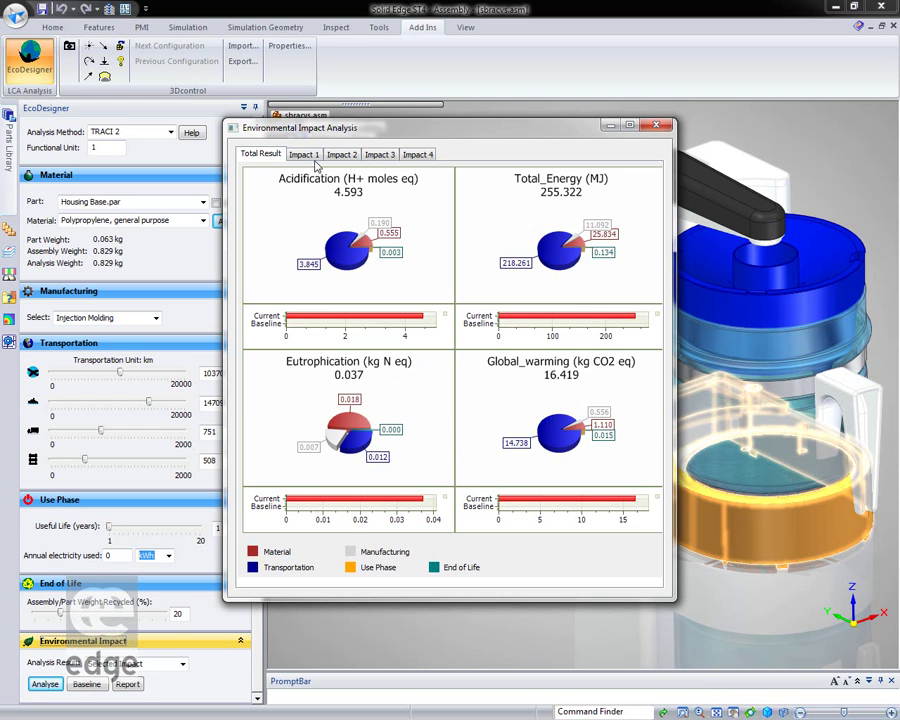
Review the per-part charts for all four TRACI 2 impacts, store the results as the baseline and close the results window.
left_click(304, 154)
left_click(341, 154)
left_click(382, 156)
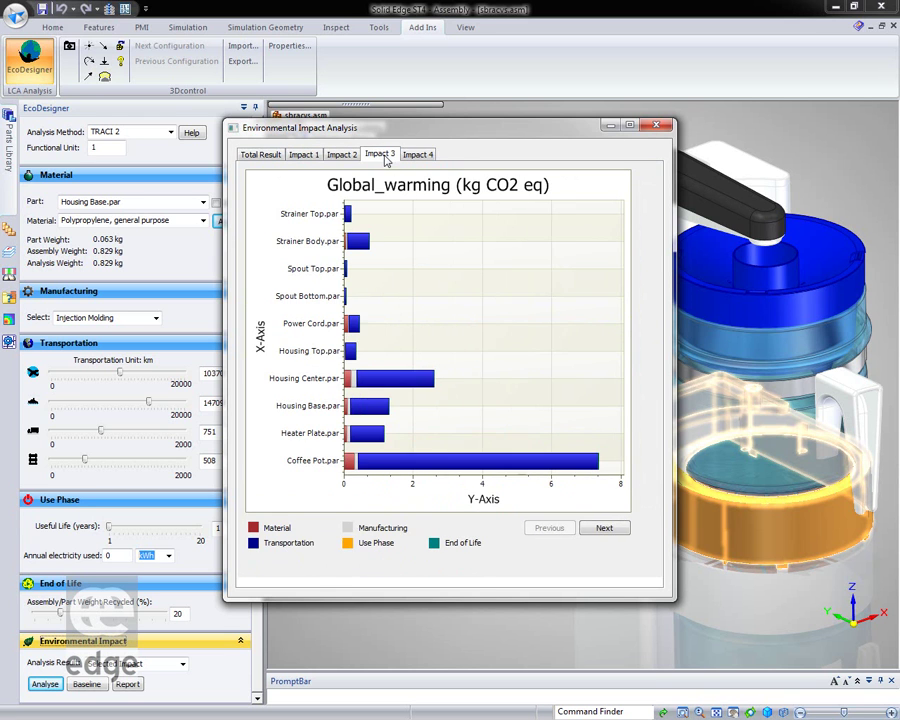
left_click(414, 157)
left_click(262, 156)
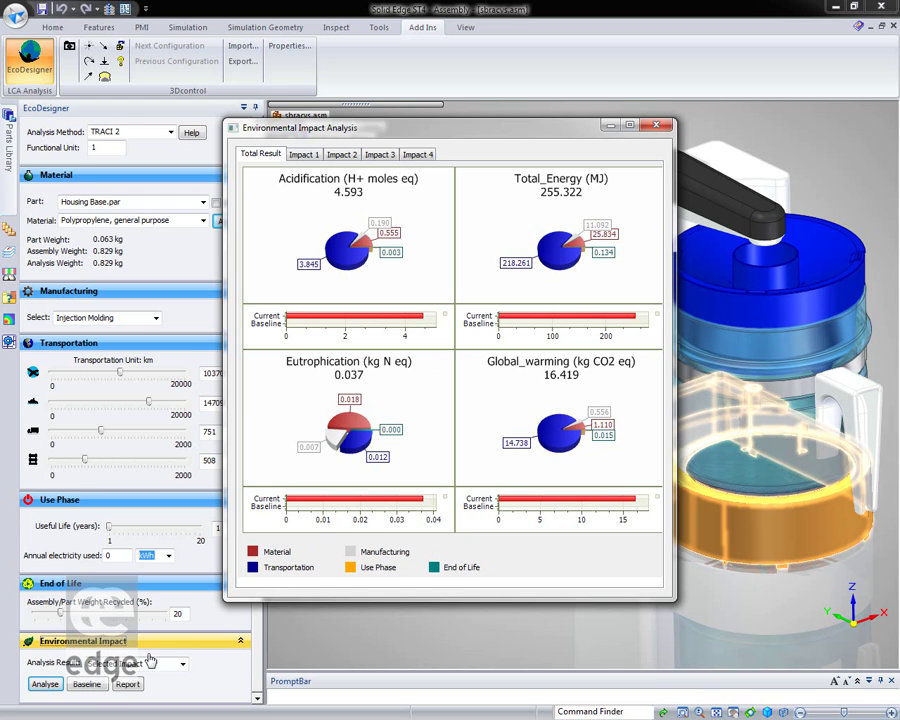
left_click(88, 685)
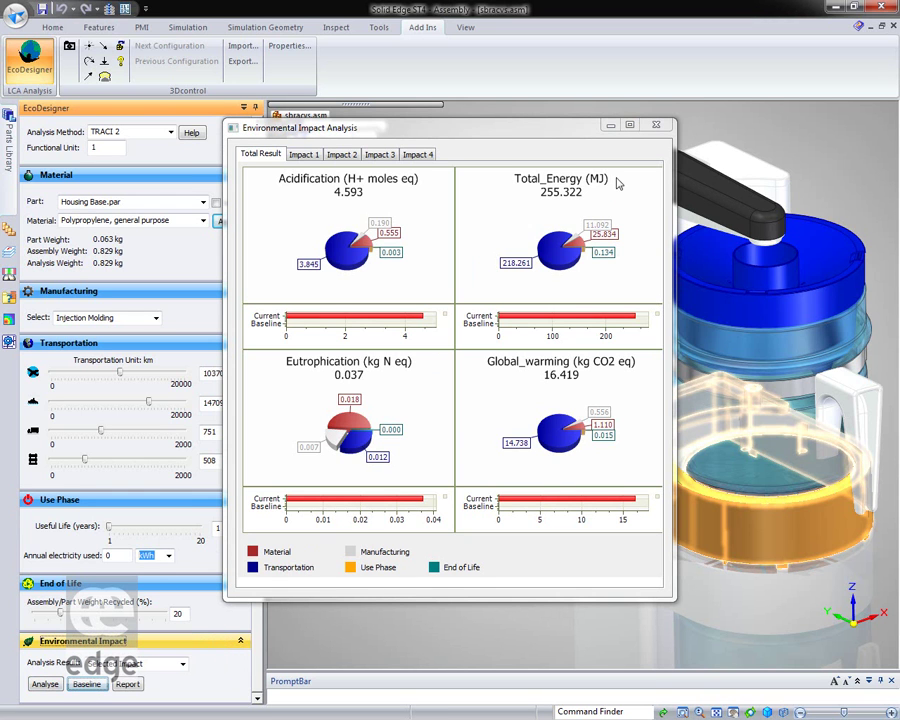
left_click(656, 124)
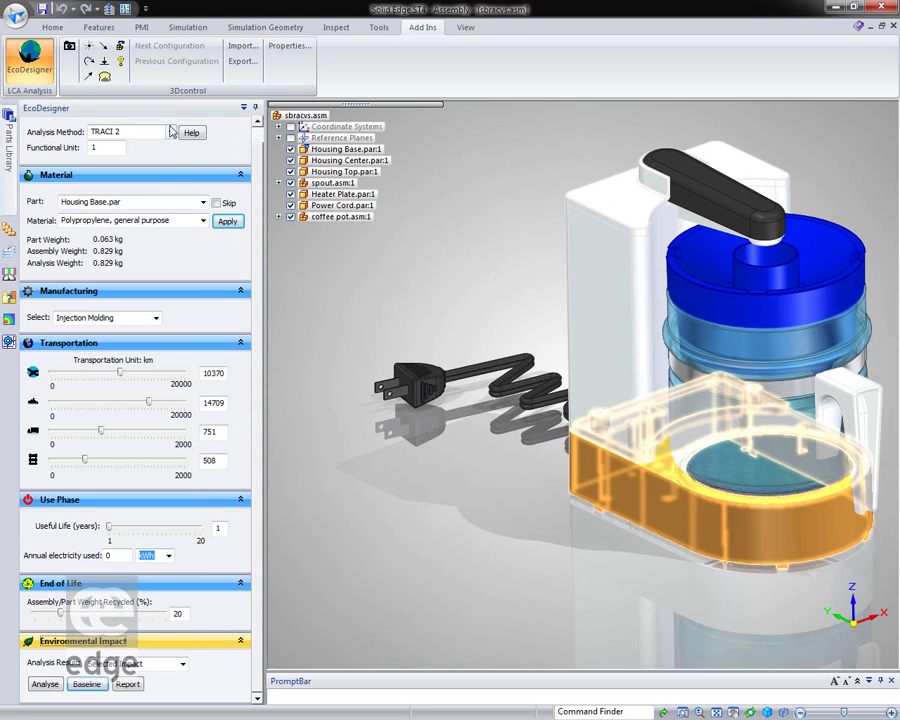
Switch the analysis method to Eco-indicator 99 (I) and apply Polypropylene, high impact as the material of handle.par.
left_click(130, 132)
left_click(115, 142)
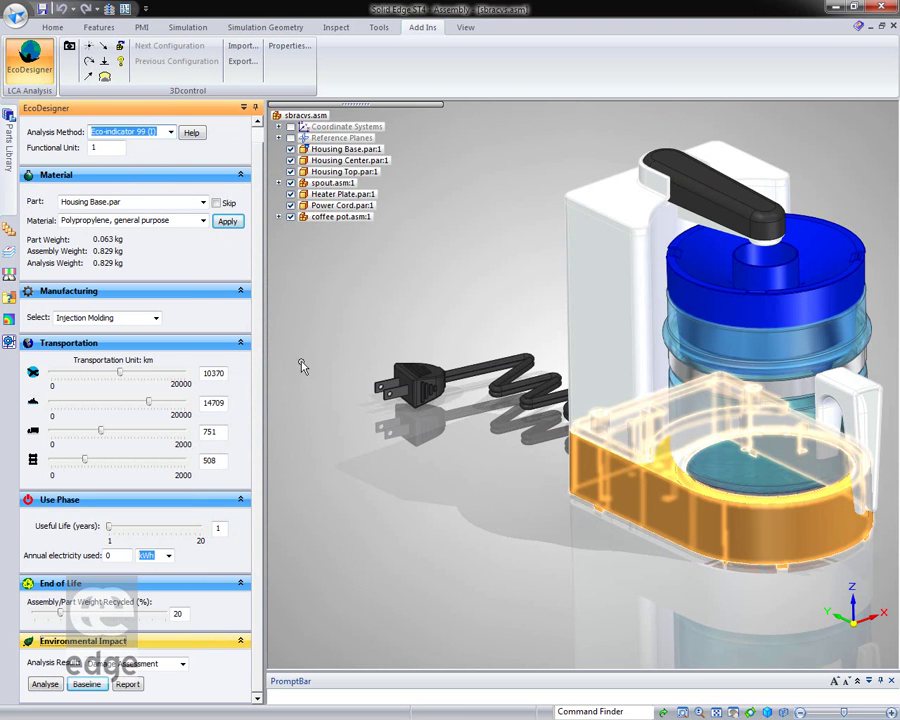
left_click(204, 203)
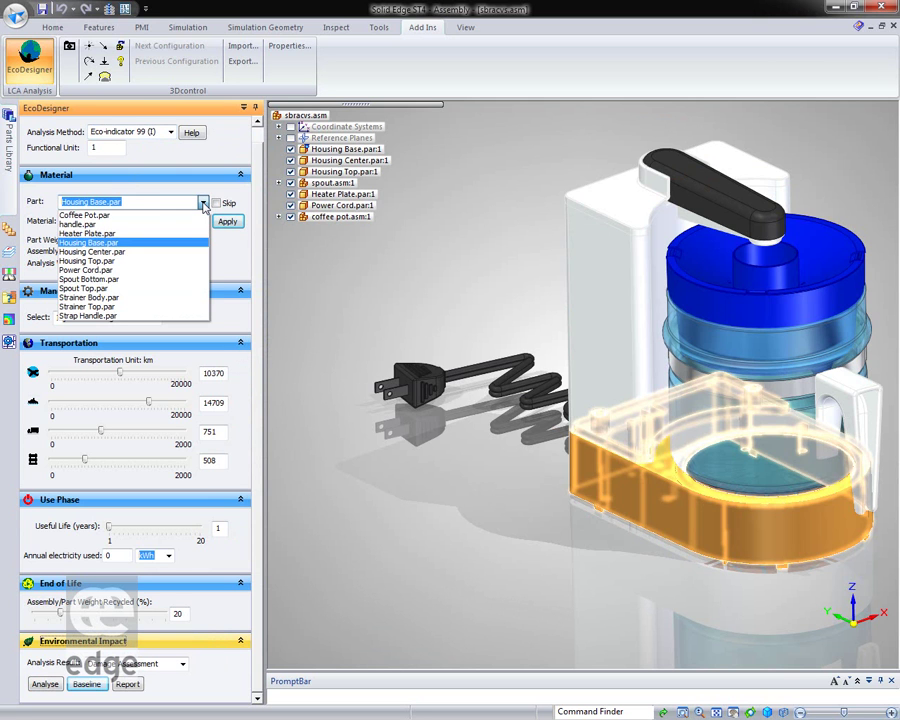
left_click(80, 224)
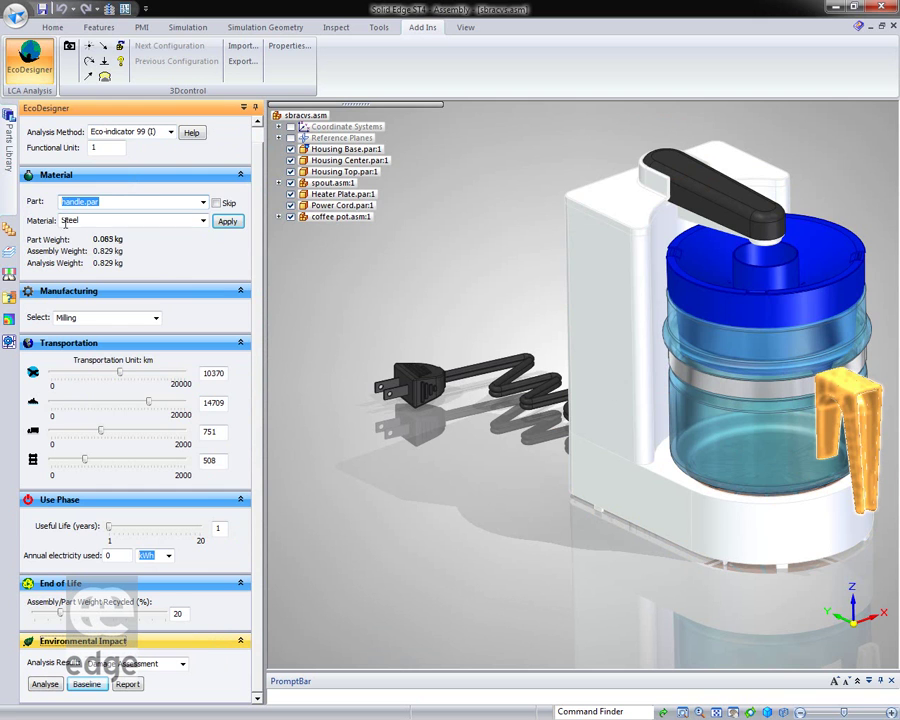
left_click(228, 221)
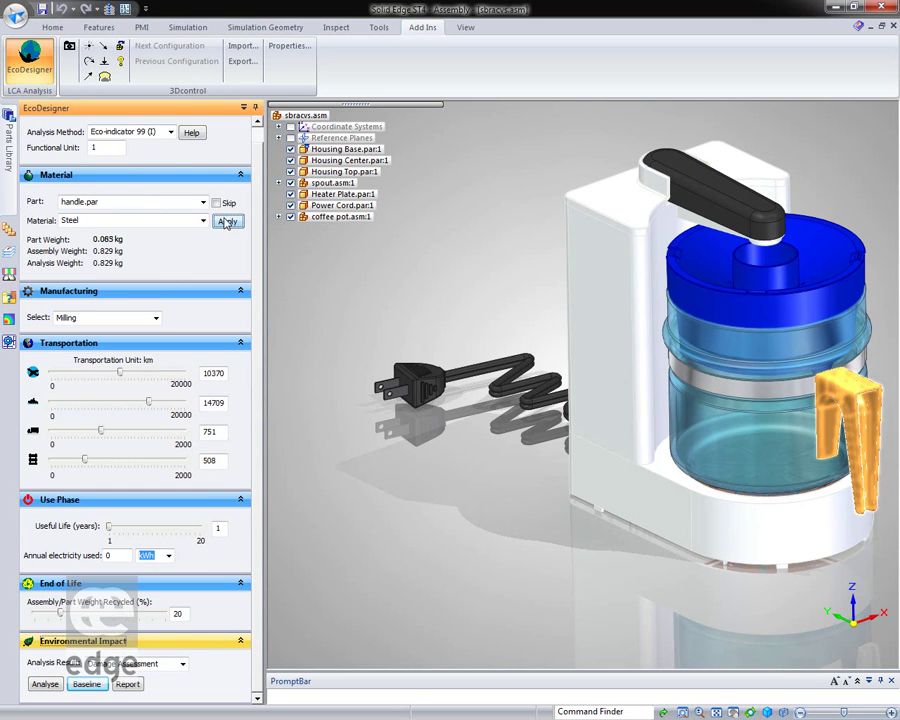
left_click(203, 220)
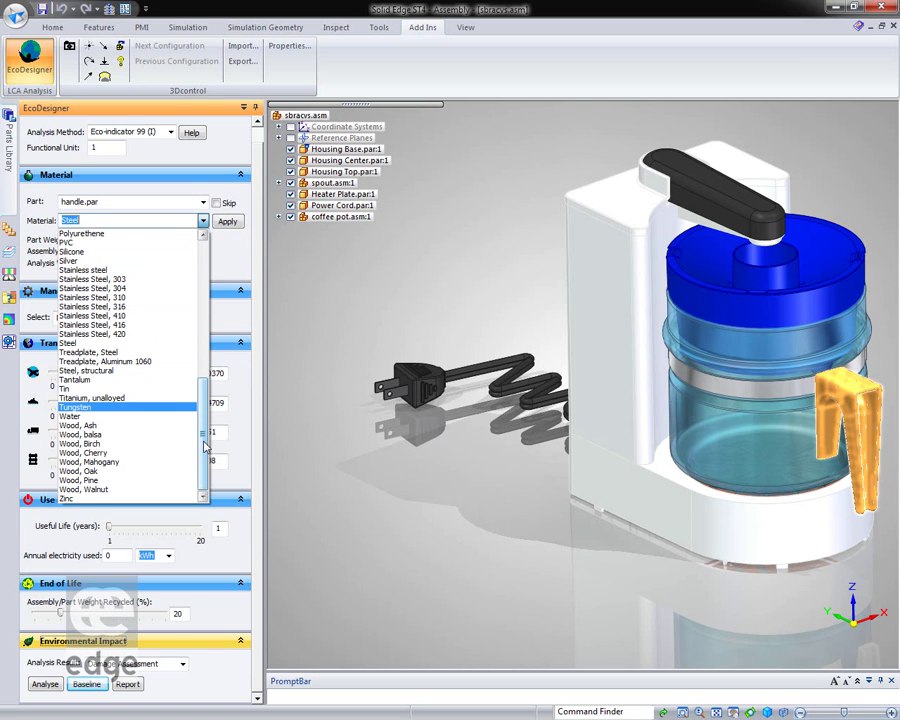
left_click_drag(203, 446, 200, 388)
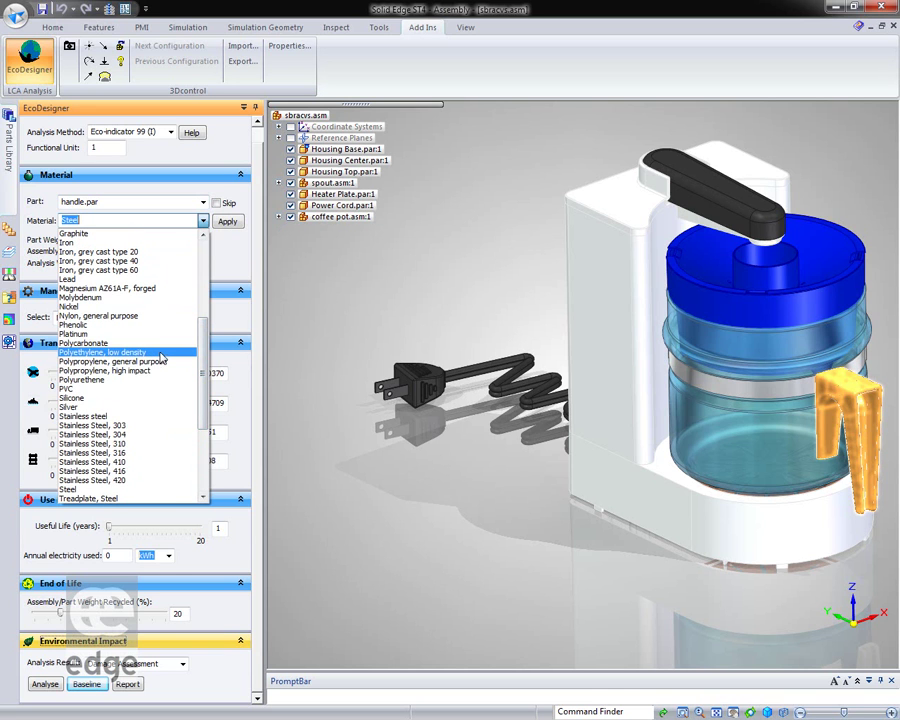
left_click(138, 371)
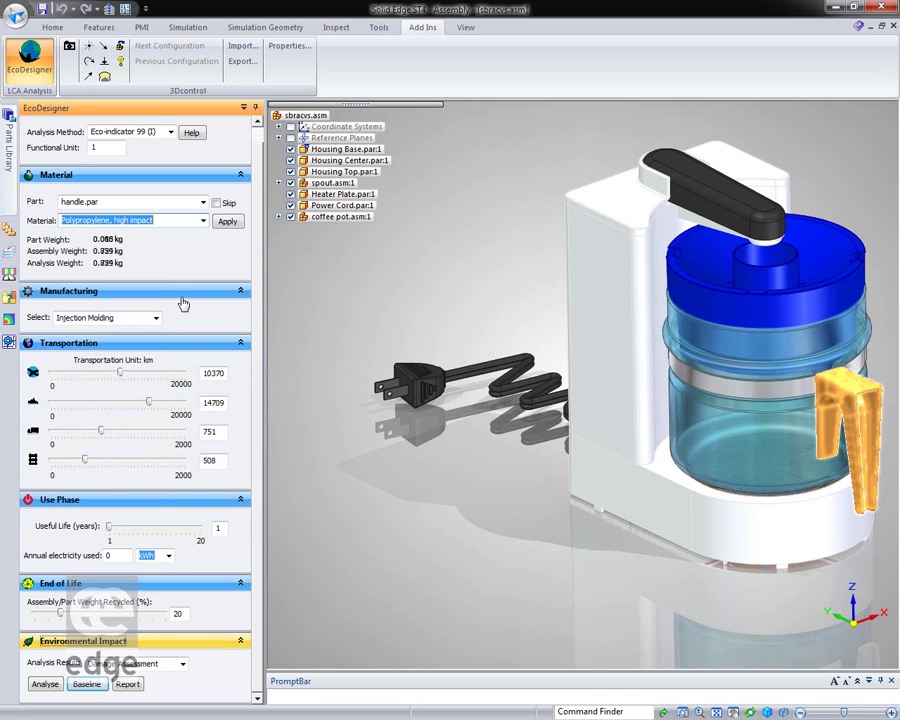
left_click(227, 221)
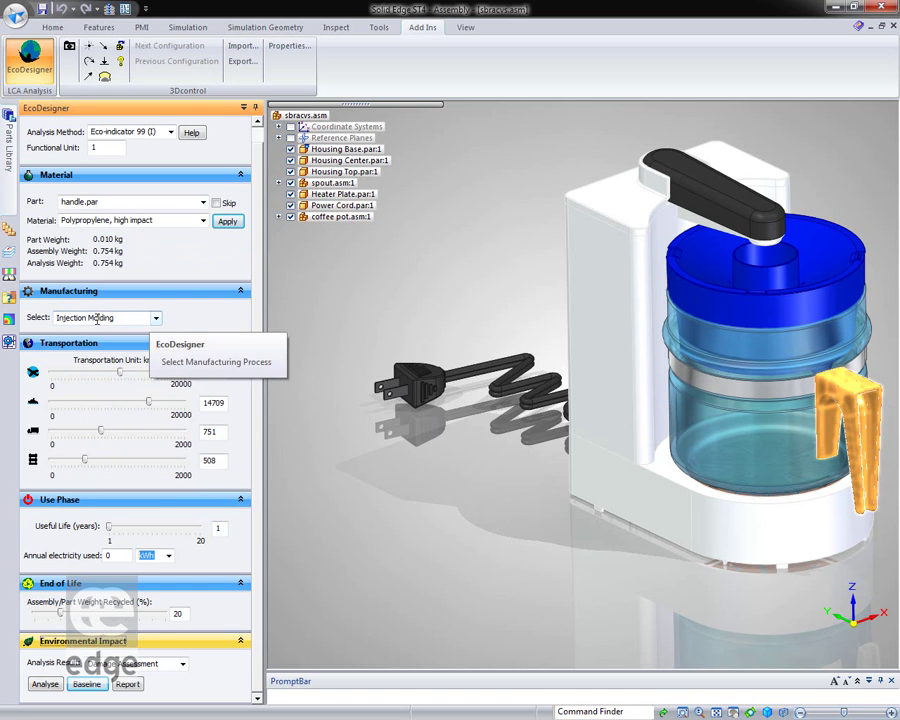
Choose Injection Molding as the manufacturing process for handle.par and run the analysis with Damage Assessment results.
left_click(156, 318)
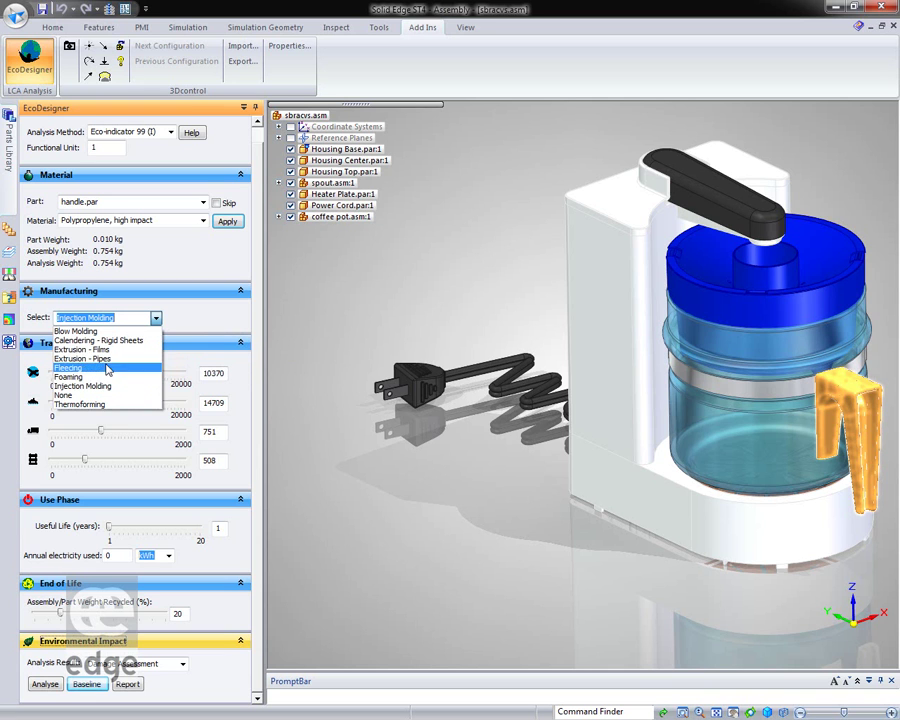
left_click(111, 386)
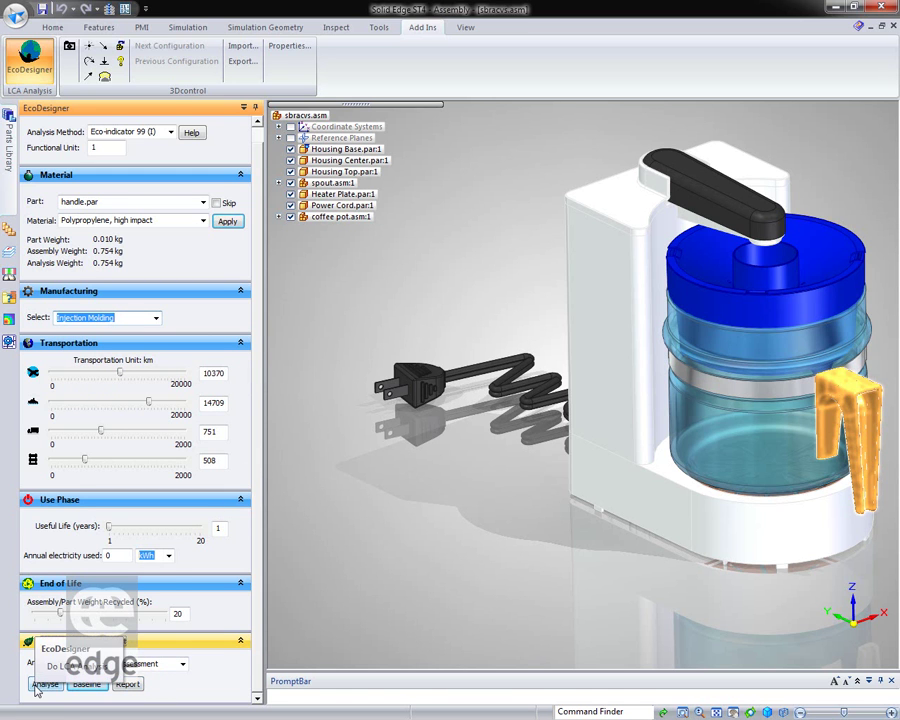
left_click(36, 686)
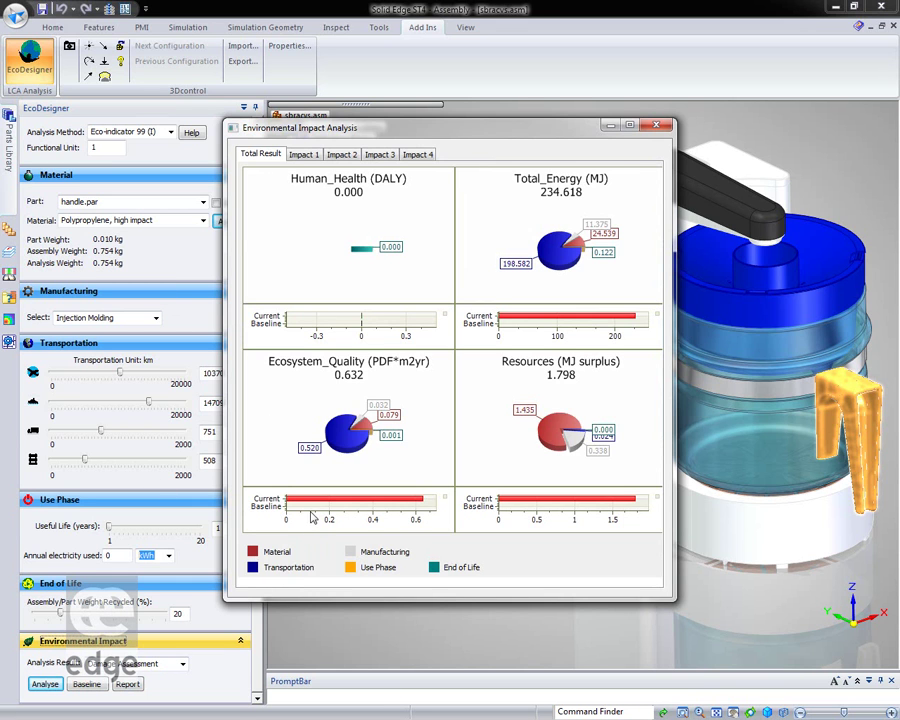
Rerun the analysis with TRACI 2 and Selected Impact results, and review the per-part acidification and the totals against the baseline.
left_click(170, 132)
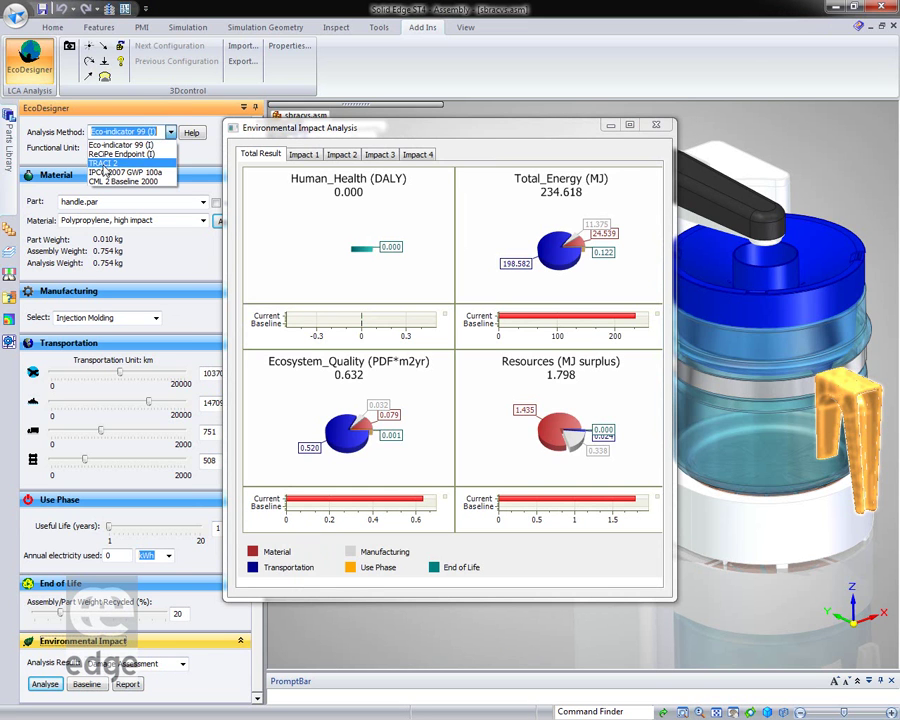
left_click(103, 163)
left_click(656, 124)
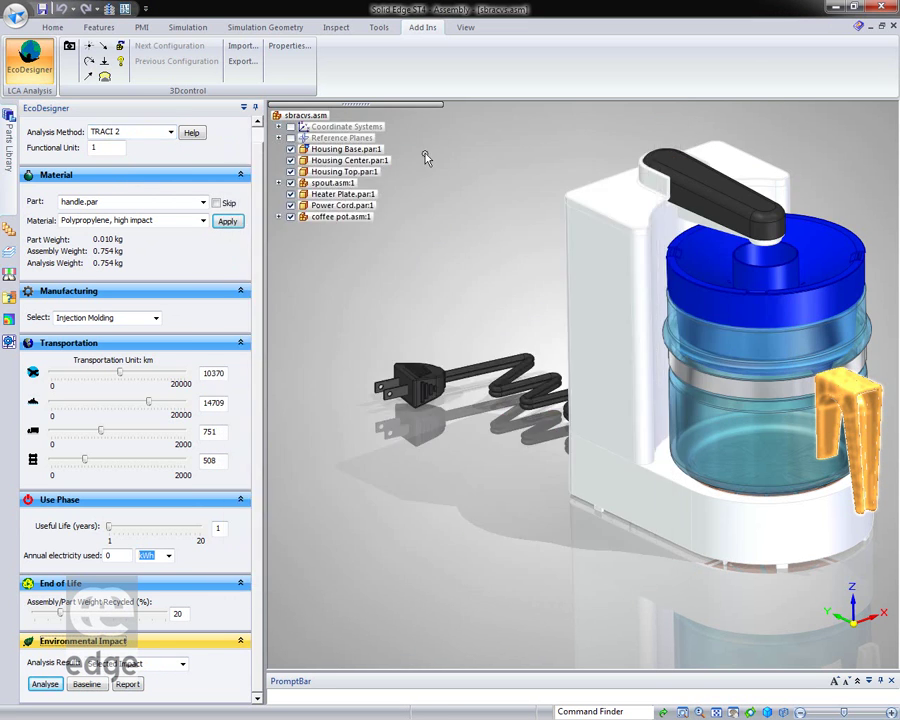
left_click(45, 684)
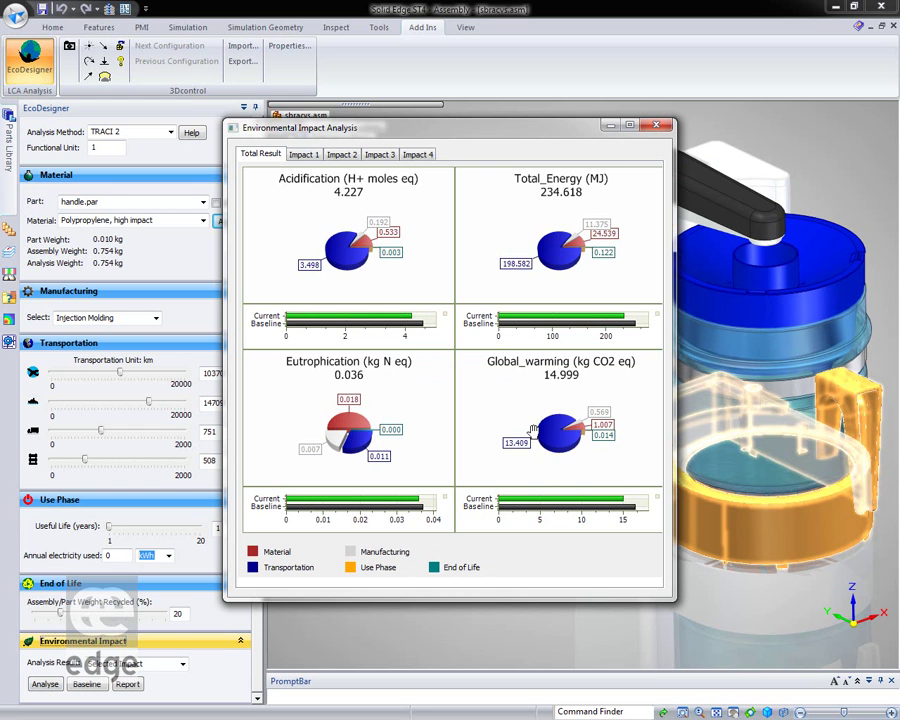
left_click(313, 157)
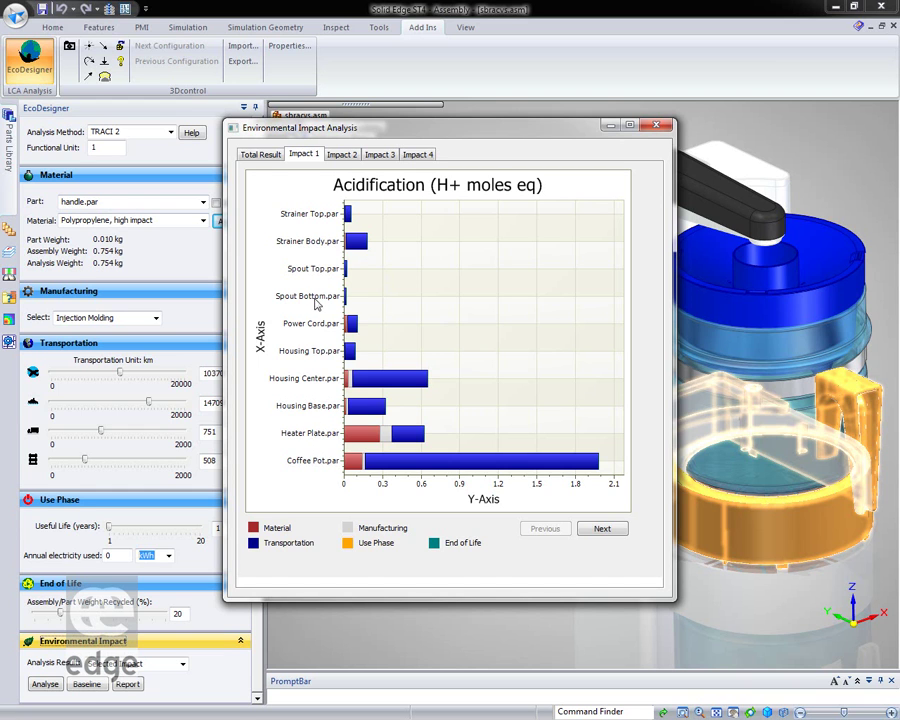
left_click(606, 528)
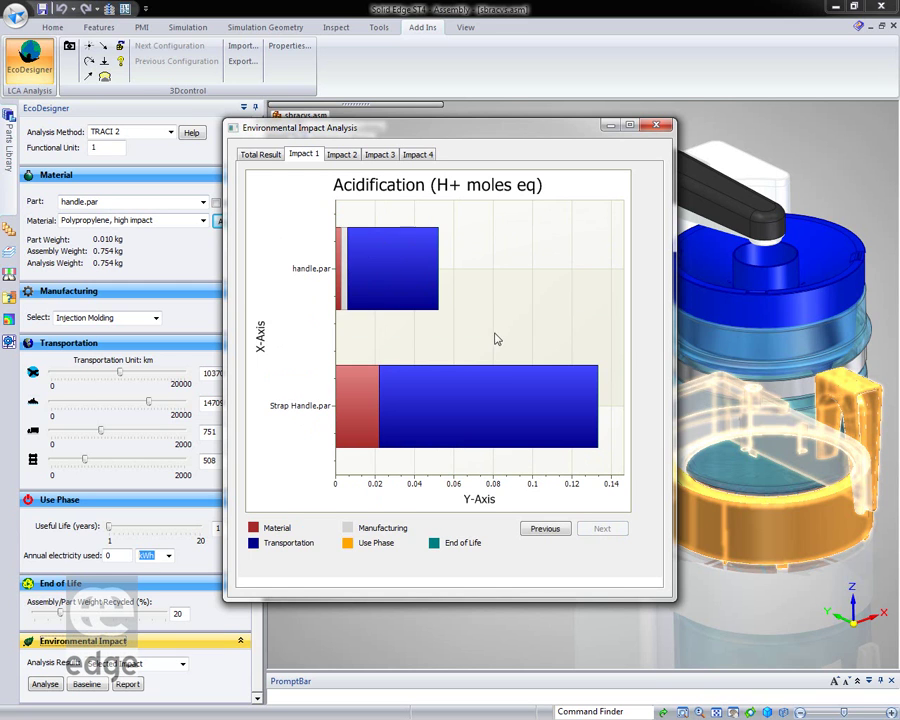
left_click(260, 155)
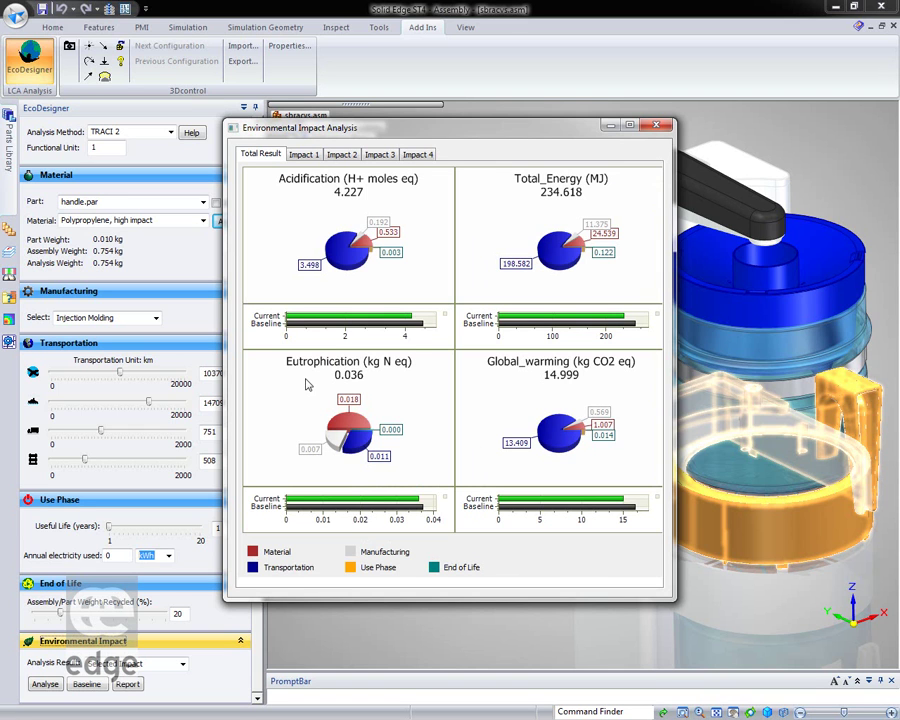
Store the current TRACI 2 results as the new baseline and close the results window.
left_click(88, 685)
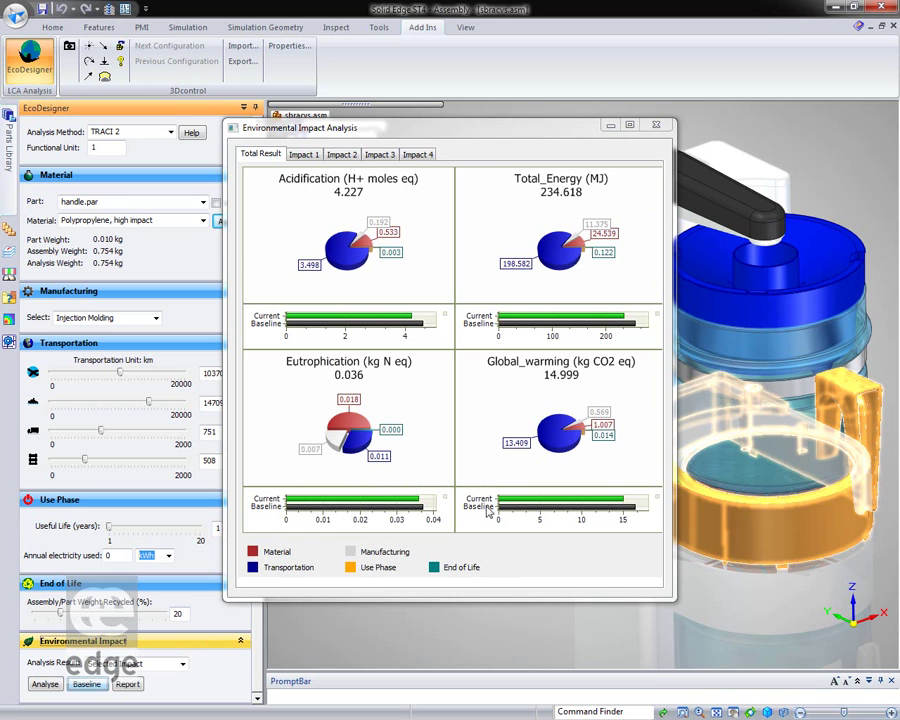
left_click(657, 125)
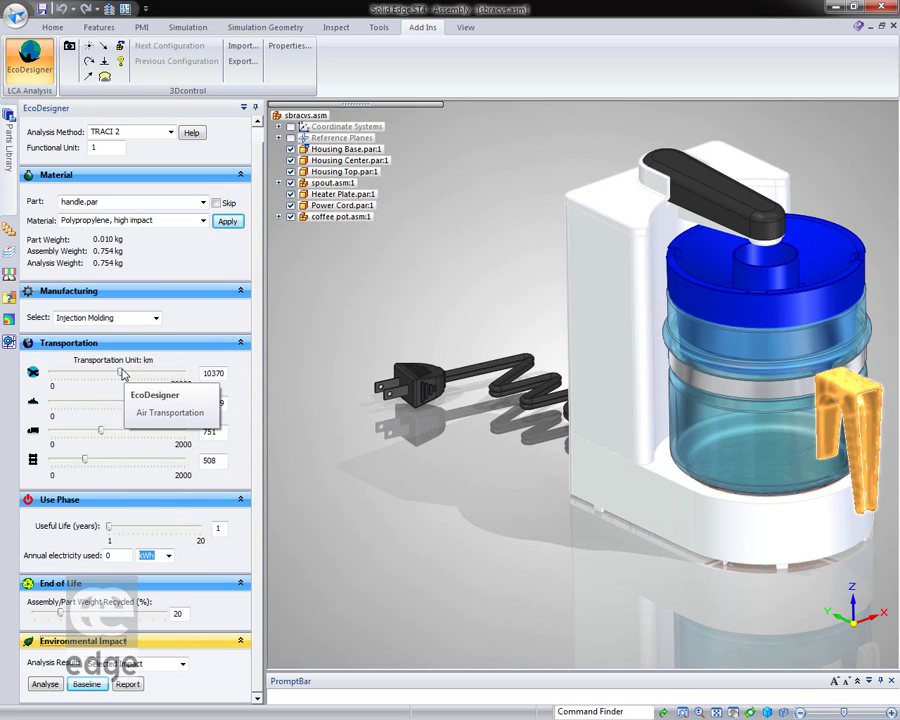
Set air transportation to 0 km and ship transportation to about 9206 km, and rerun the analysis.
left_click_drag(121, 373, 46, 376)
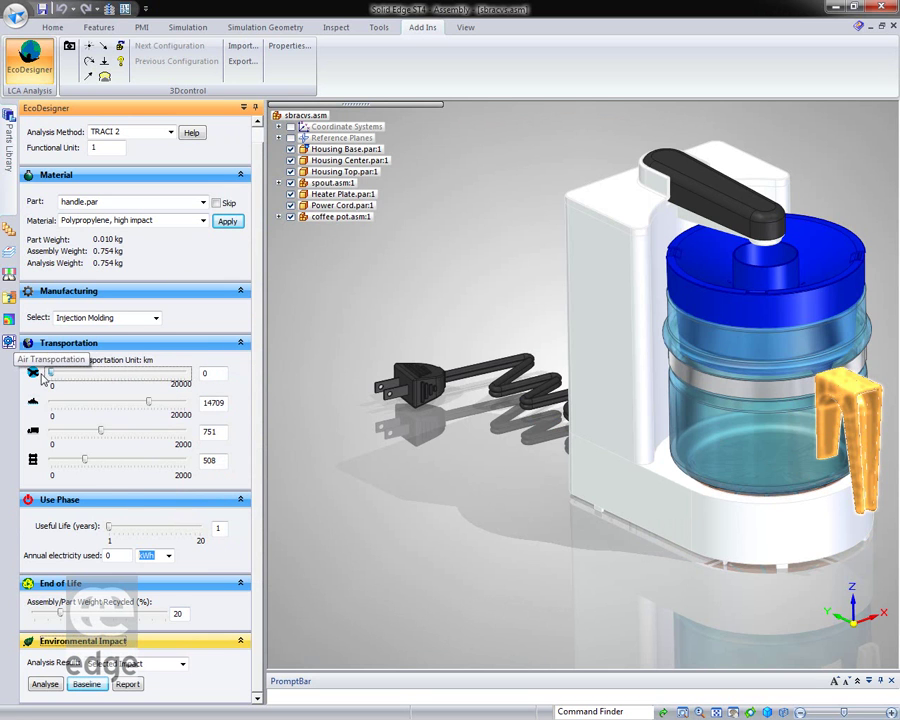
left_click_drag(149, 402, 112, 405)
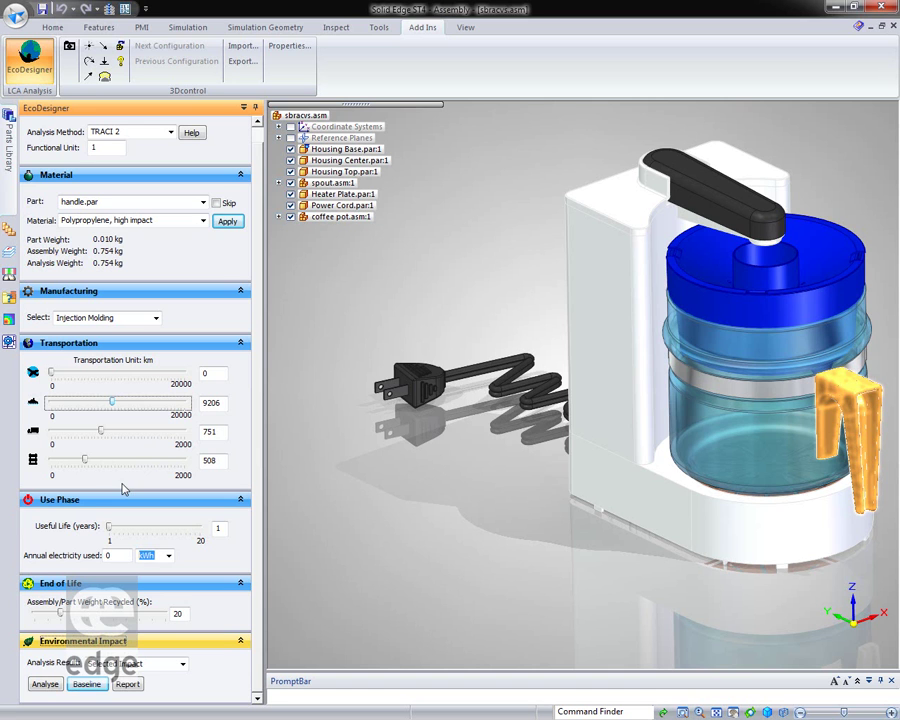
left_click(44, 685)
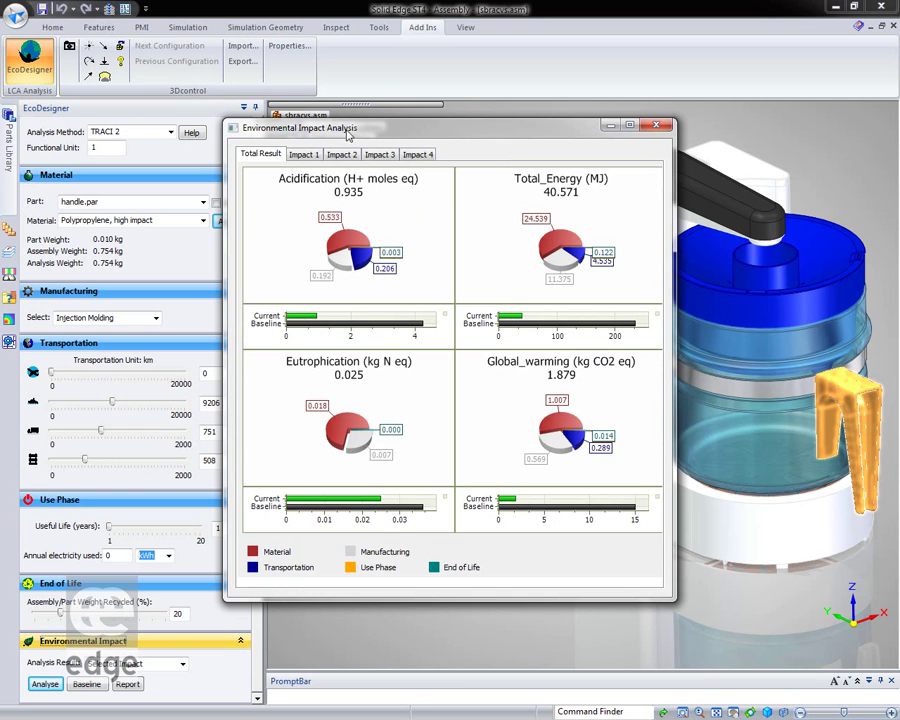
Review the per-part acidification and eutrophication charts, including the acidification of handle.par and Strap Handle.par.
left_click(302, 155)
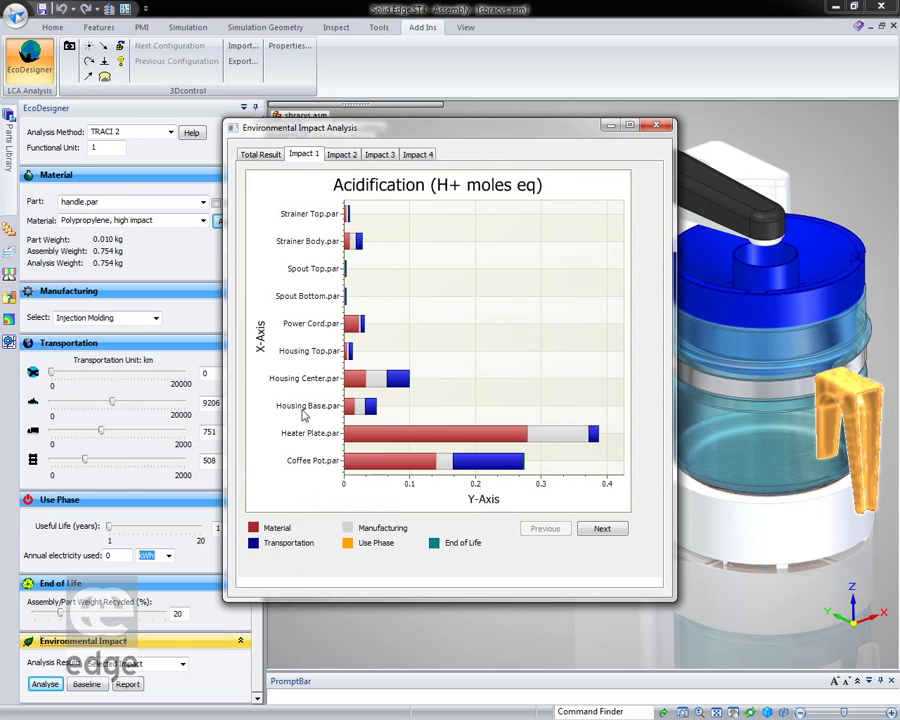
left_click(341, 155)
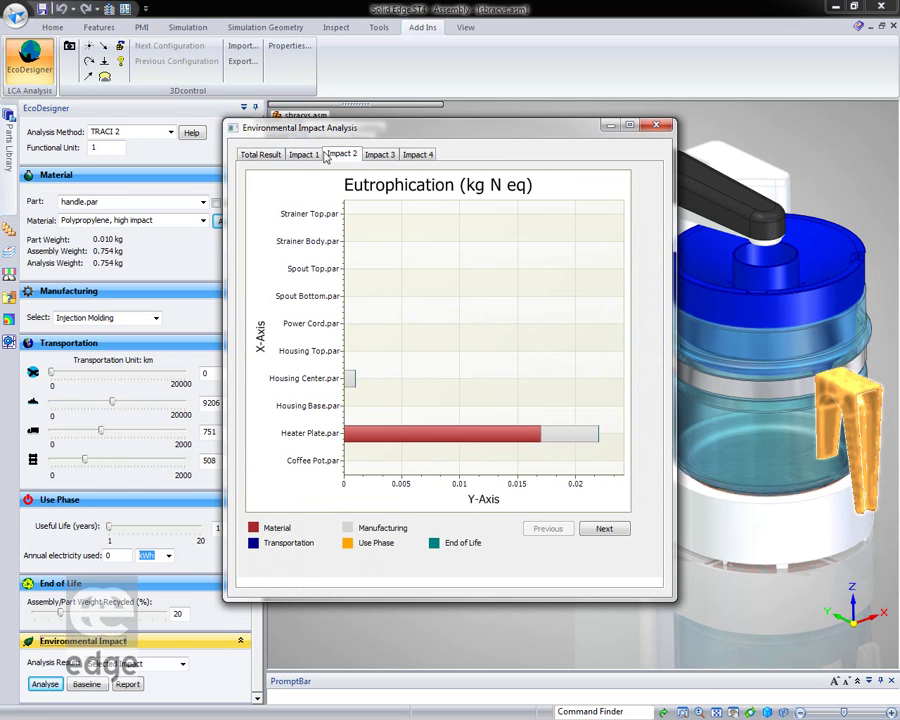
left_click(302, 155)
left_click(602, 528)
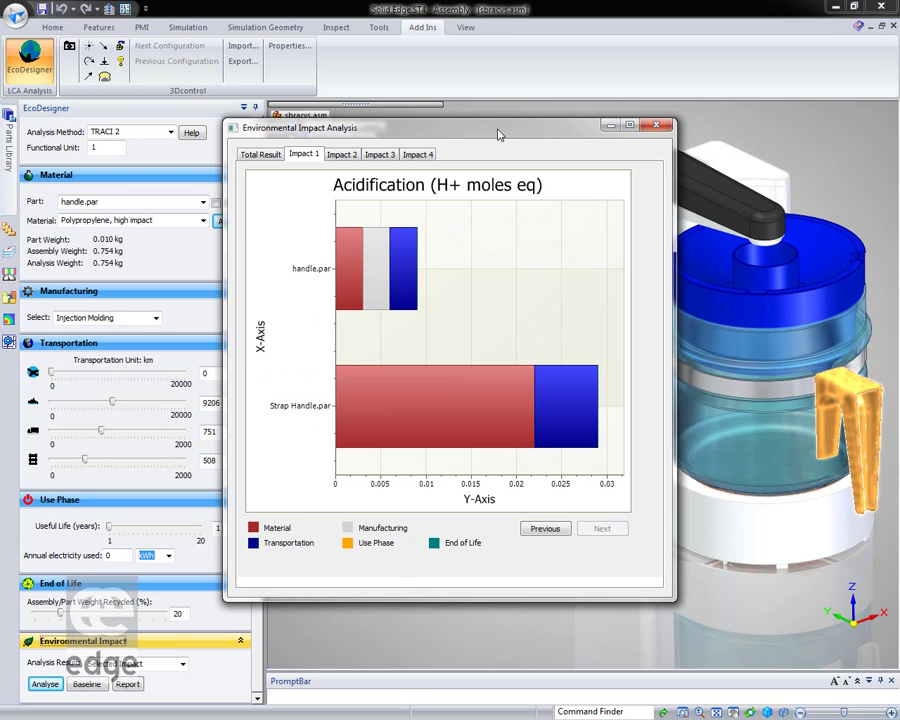
Set the manufacturing process of Strap Handle.par to Sheet Rolling.
left_click_drag(498, 133, 642, 99)
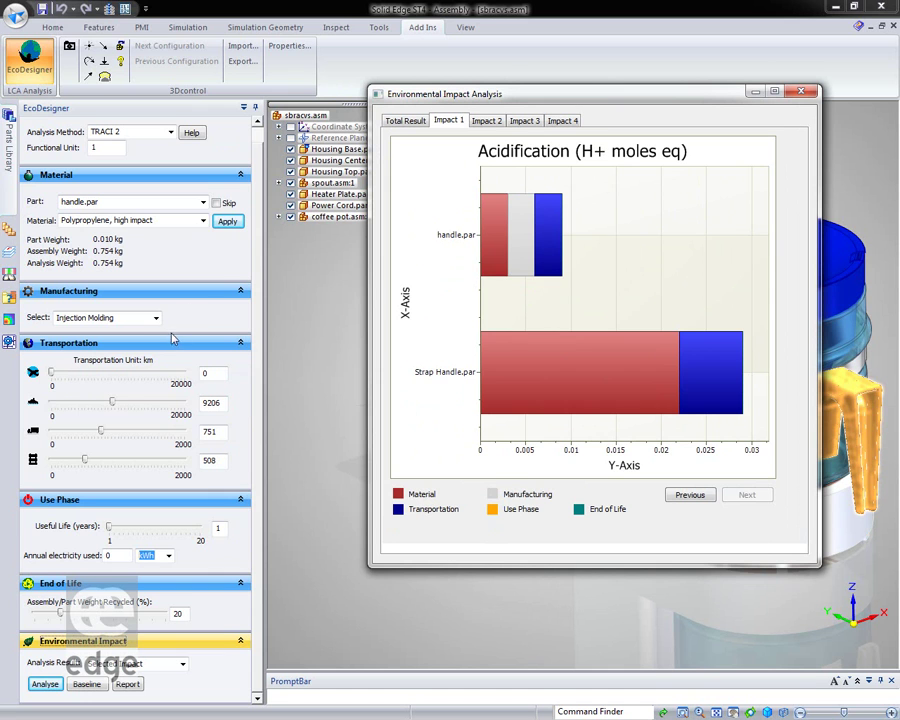
left_click(203, 202)
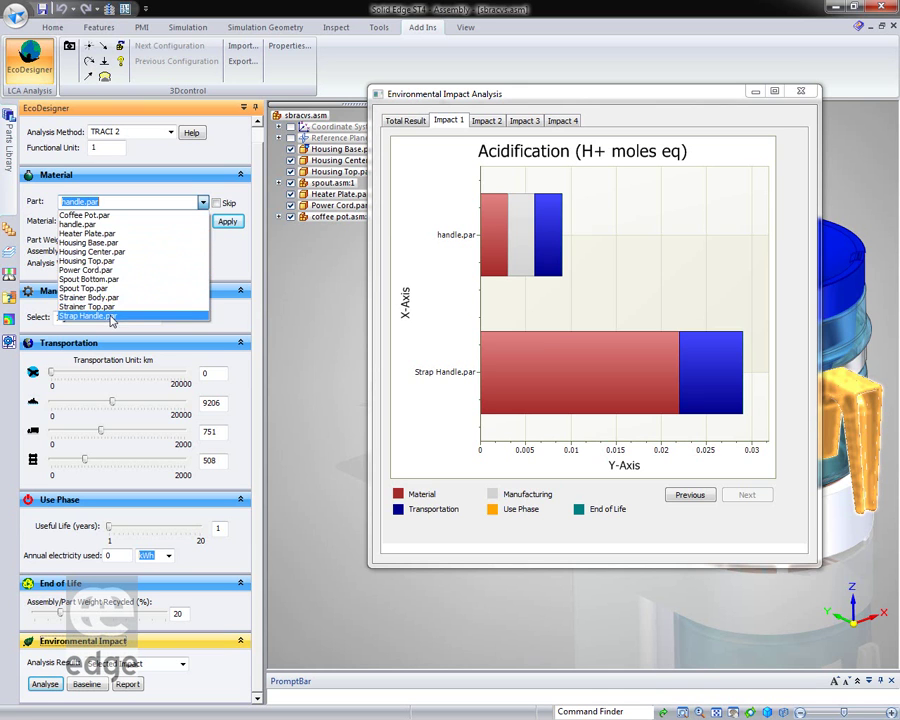
left_click(112, 316)
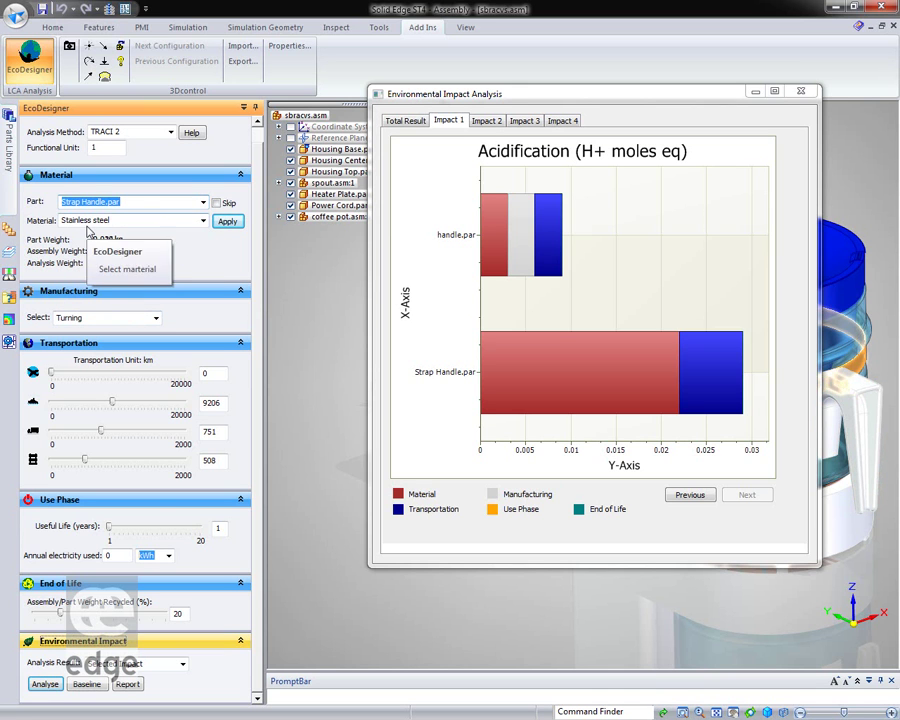
left_click(156, 319)
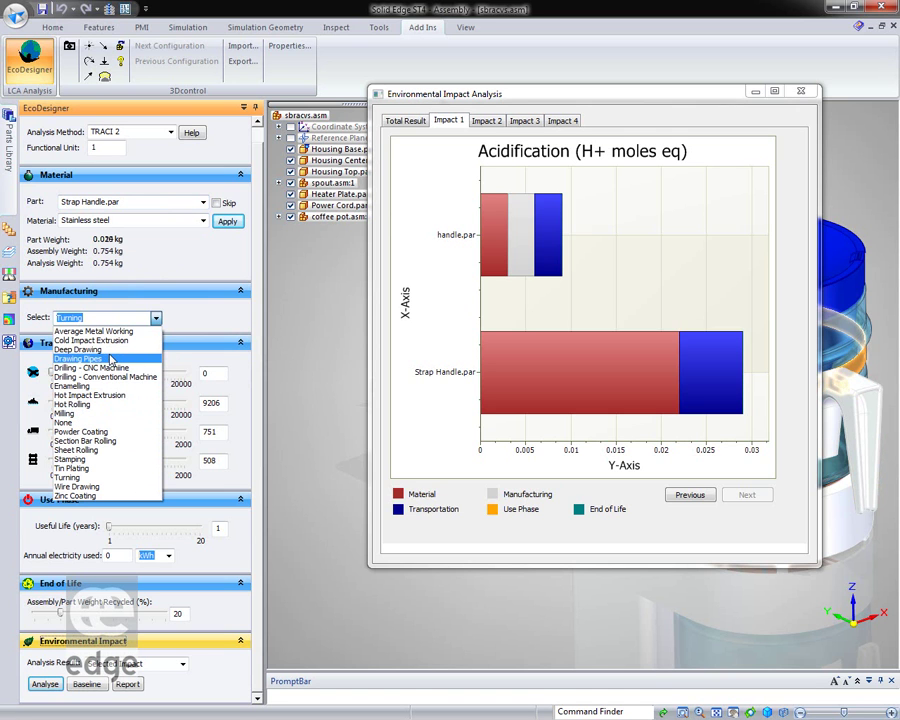
left_click(100, 450)
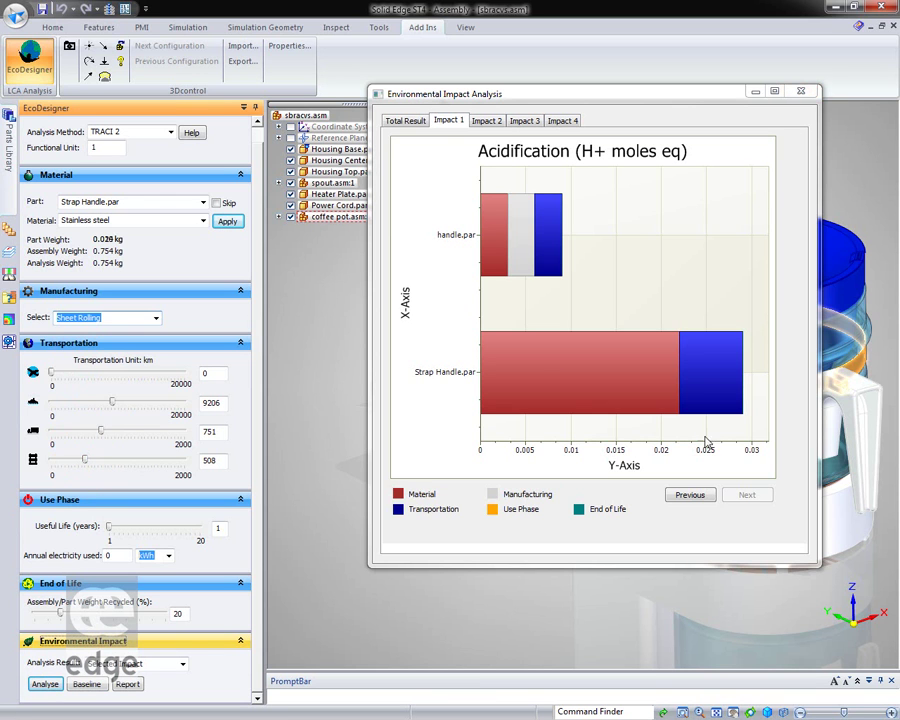
Rerun the analysis with the sheet-rolled strap handle, review the acidification of both handle parts, and close the results window.
left_click(801, 91)
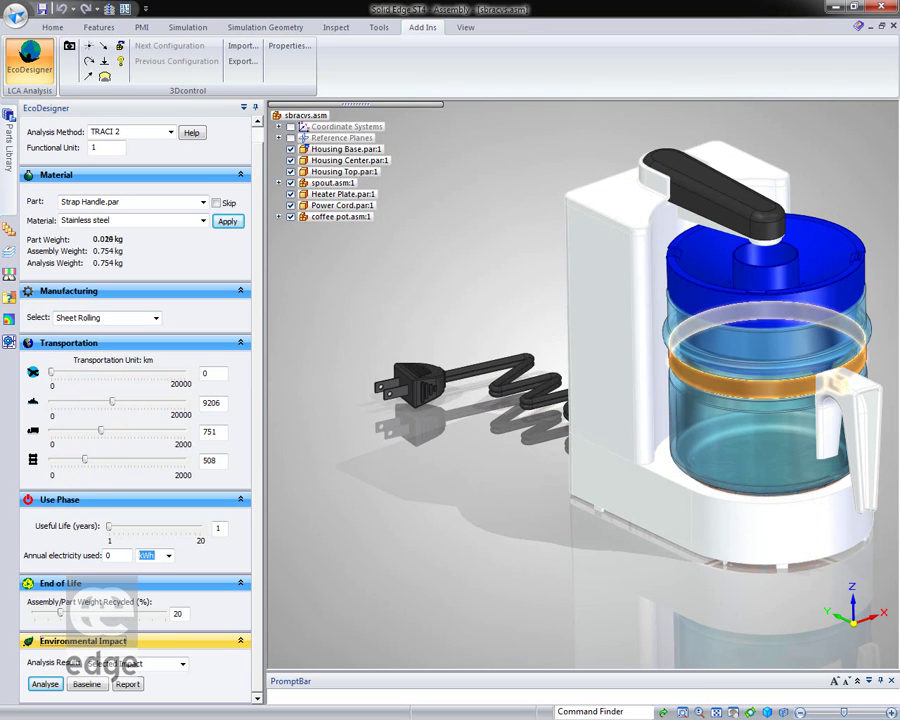
left_click(45, 684)
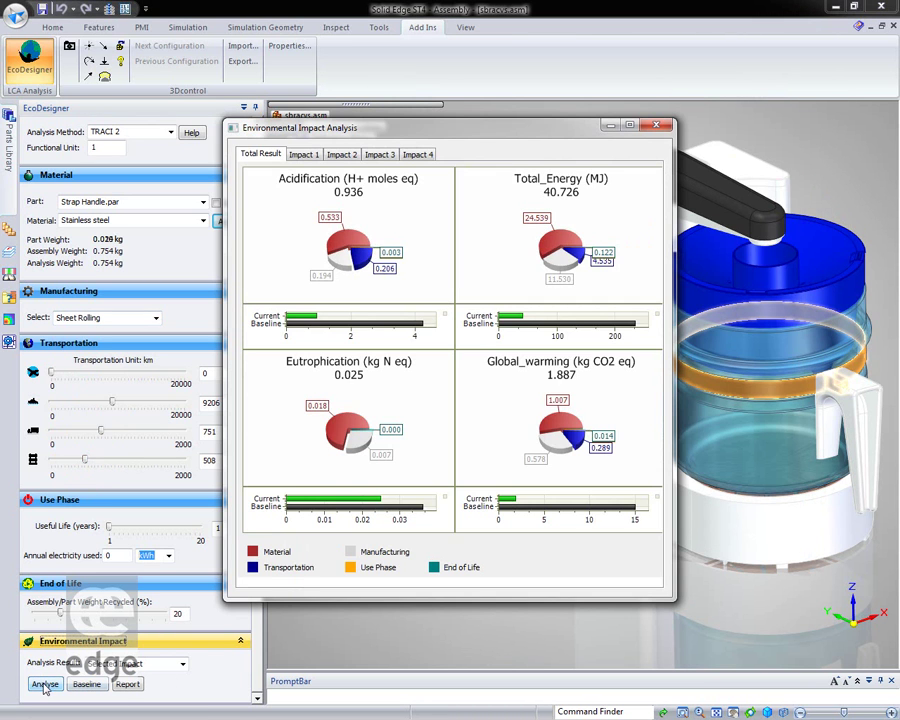
left_click(304, 155)
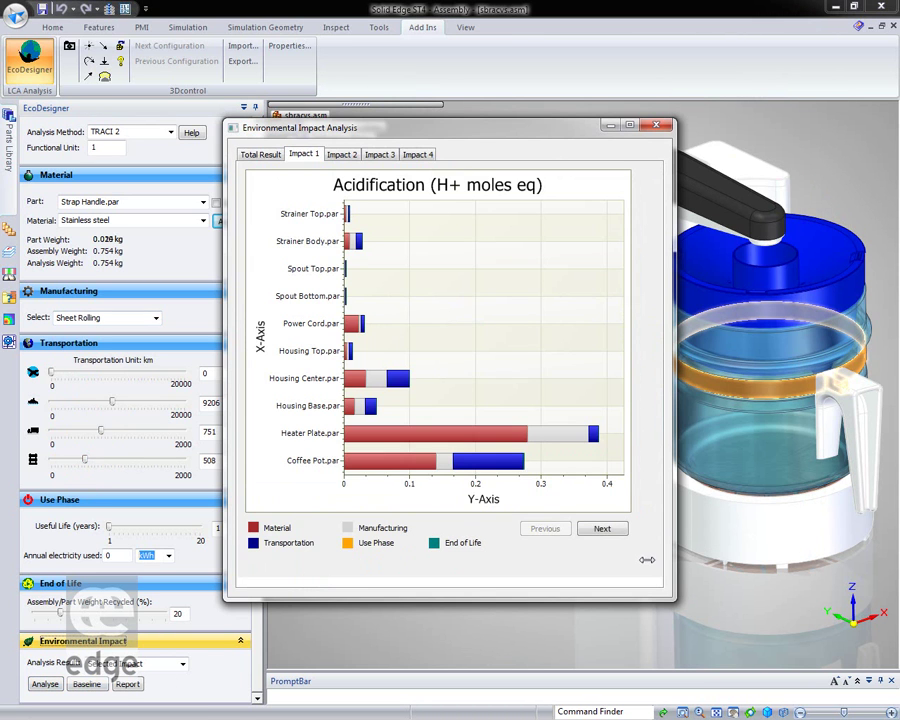
left_click(601, 529)
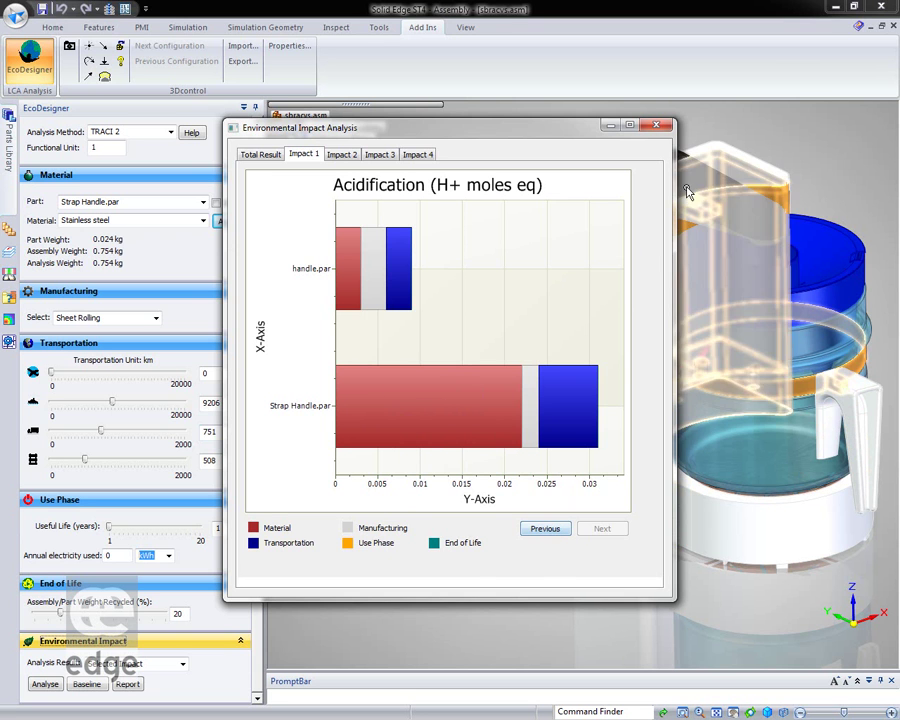
left_click(656, 124)
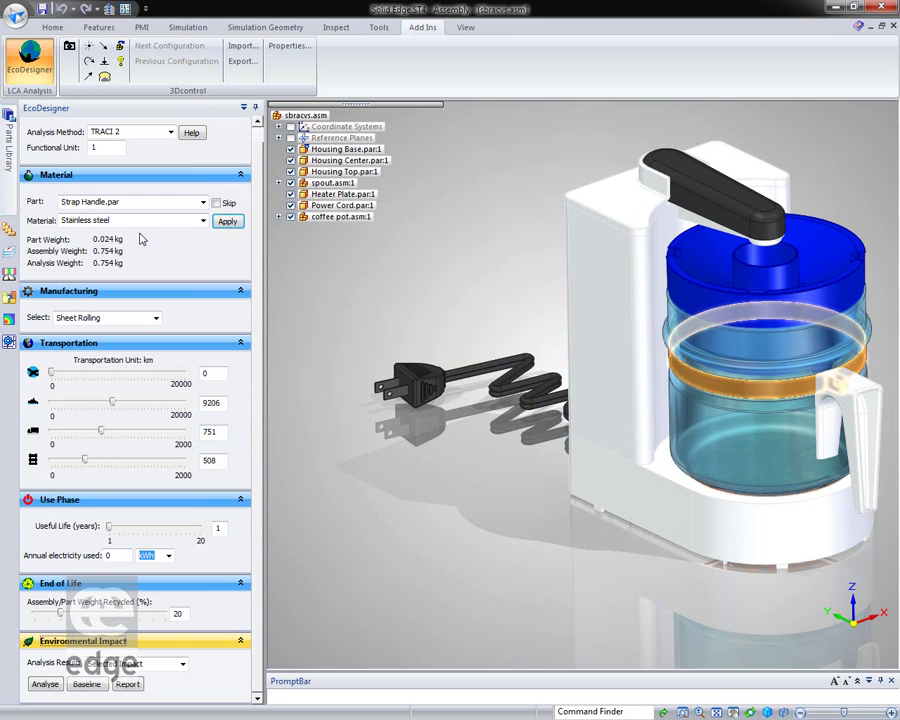
Apply Polypropylene, high impact as the material of Strap Handle.par and choose Calendering - Rigid Sheets as its manufacturing process.
left_click(203, 223)
scroll(203, 360, "up", 4)
mouse_move(203, 360)
left_mouse_down()
mouse_move(203, 281)
mouse_move(201, 370)
left_mouse_up()
left_click(104, 388)
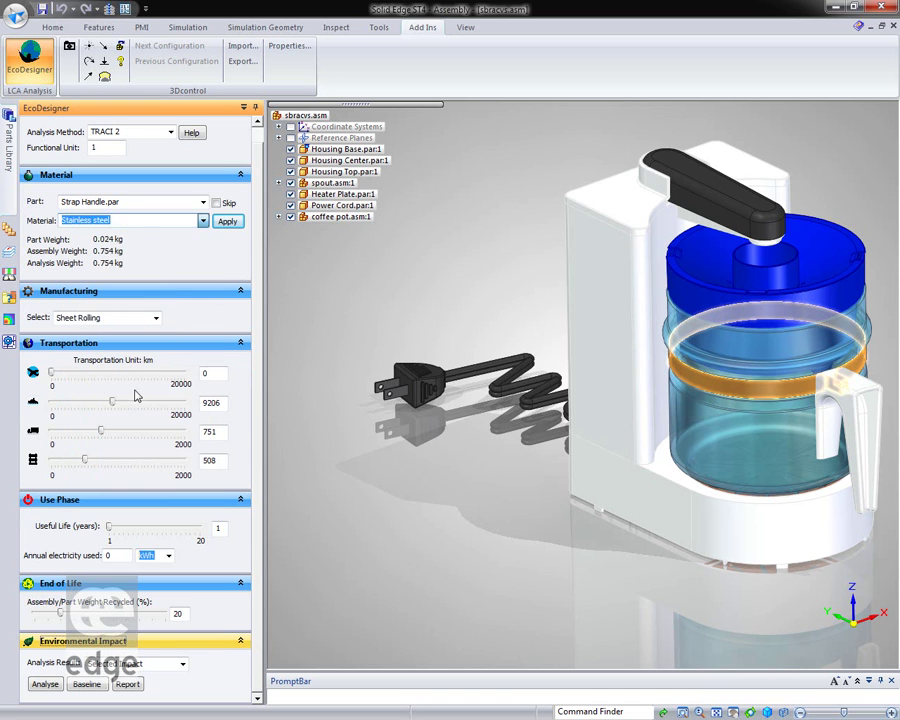
left_click(227, 221)
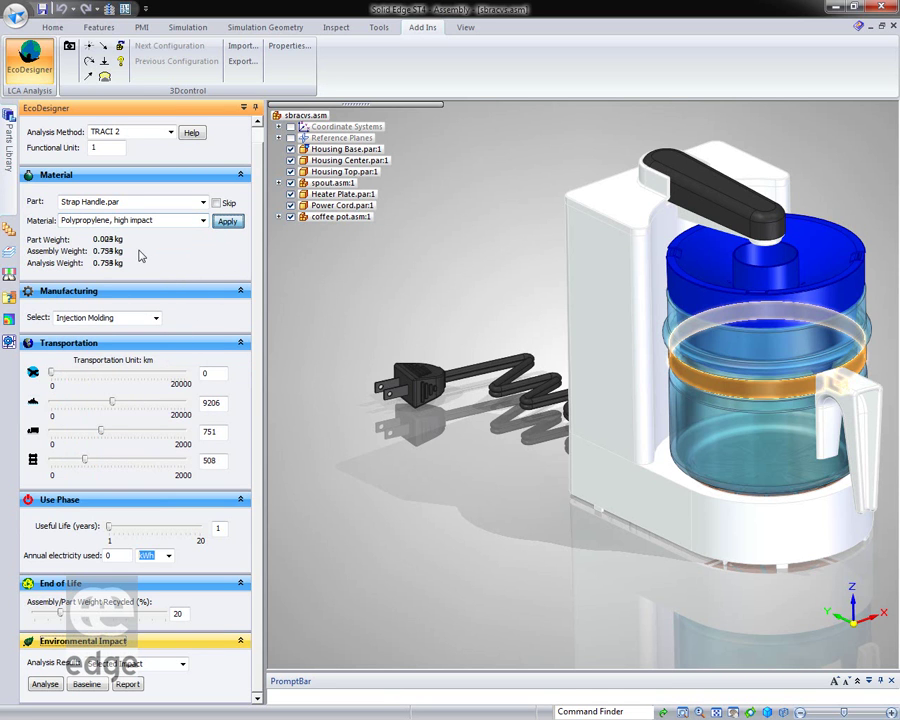
left_click(155, 318)
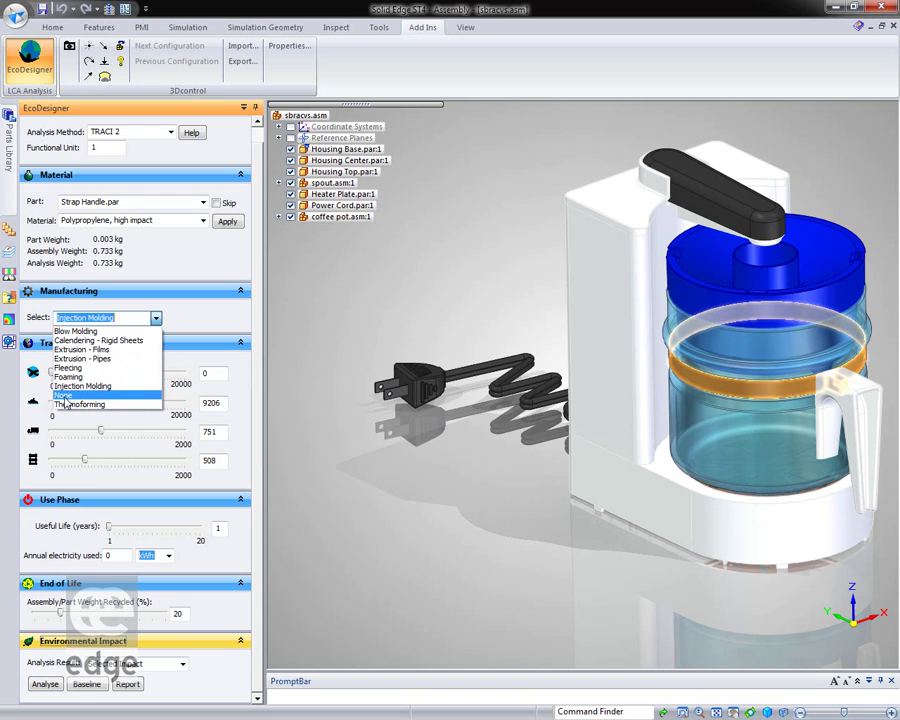
left_click(79, 341)
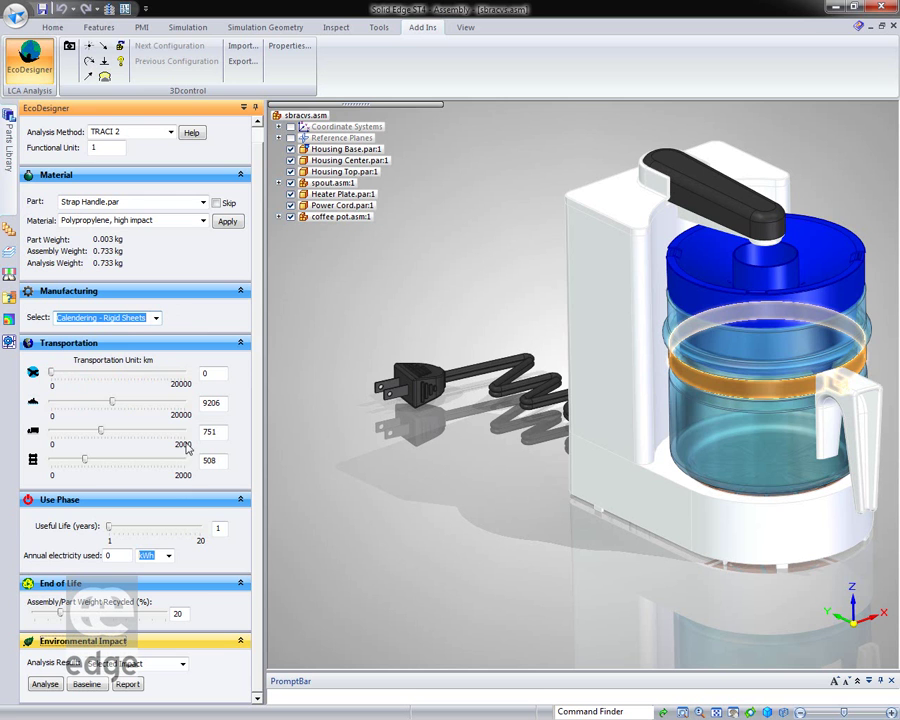
Rerun the analysis with the polypropylene strap handle, review the handle parts' acidification and the totals against the baseline, and close the results.
left_click(44, 684)
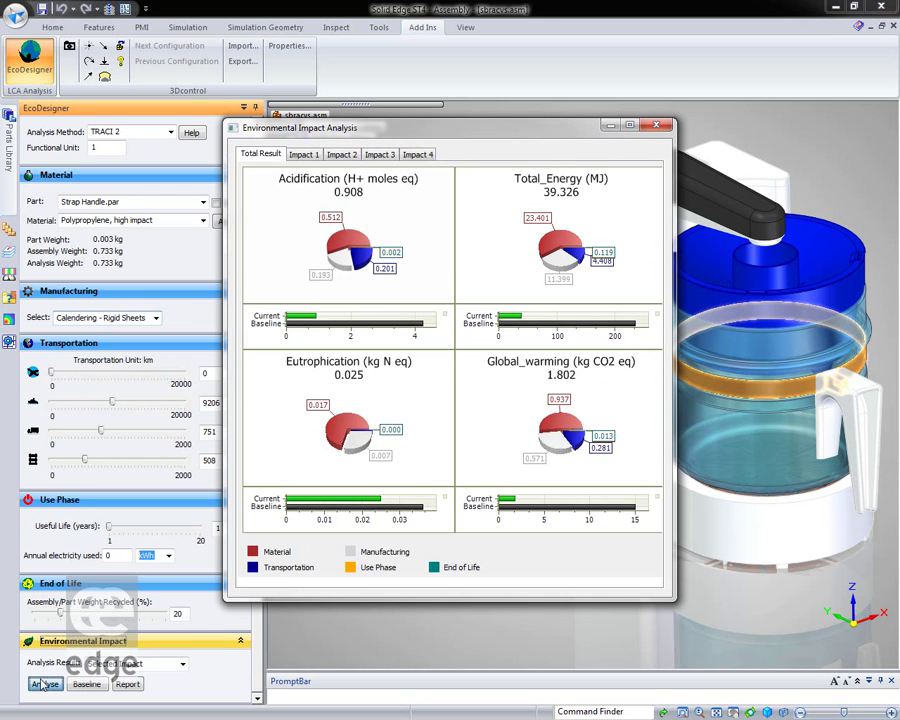
left_click(304, 154)
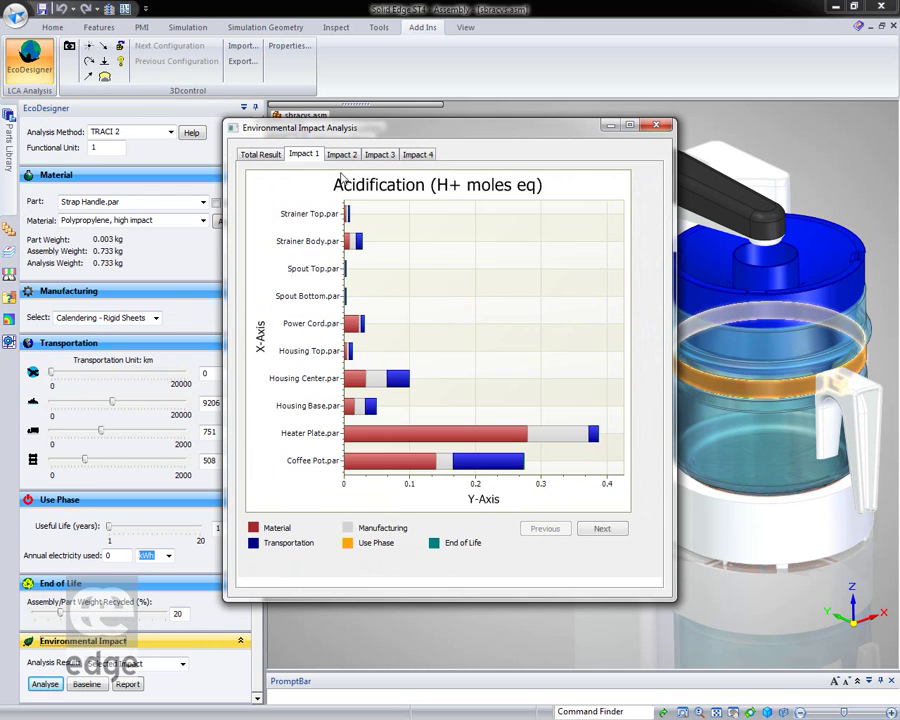
left_click(601, 530)
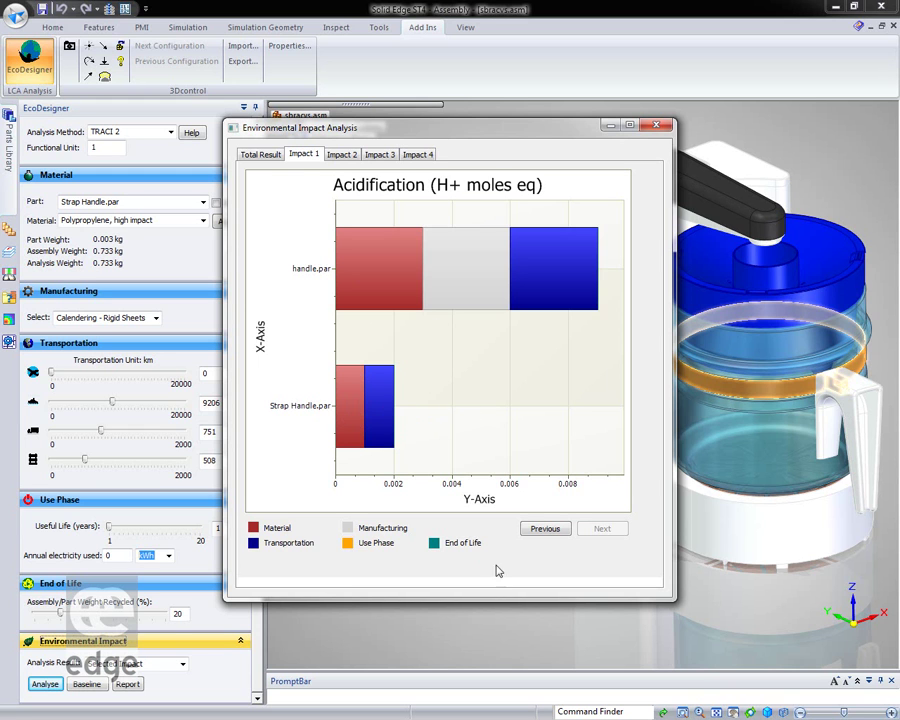
left_click(264, 155)
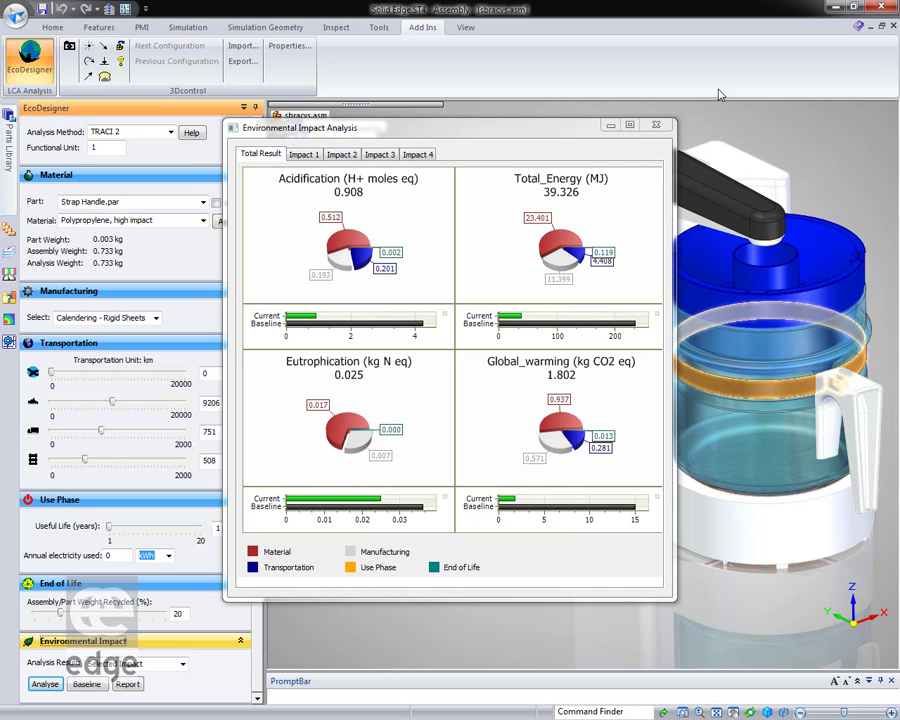
left_click(655, 127)
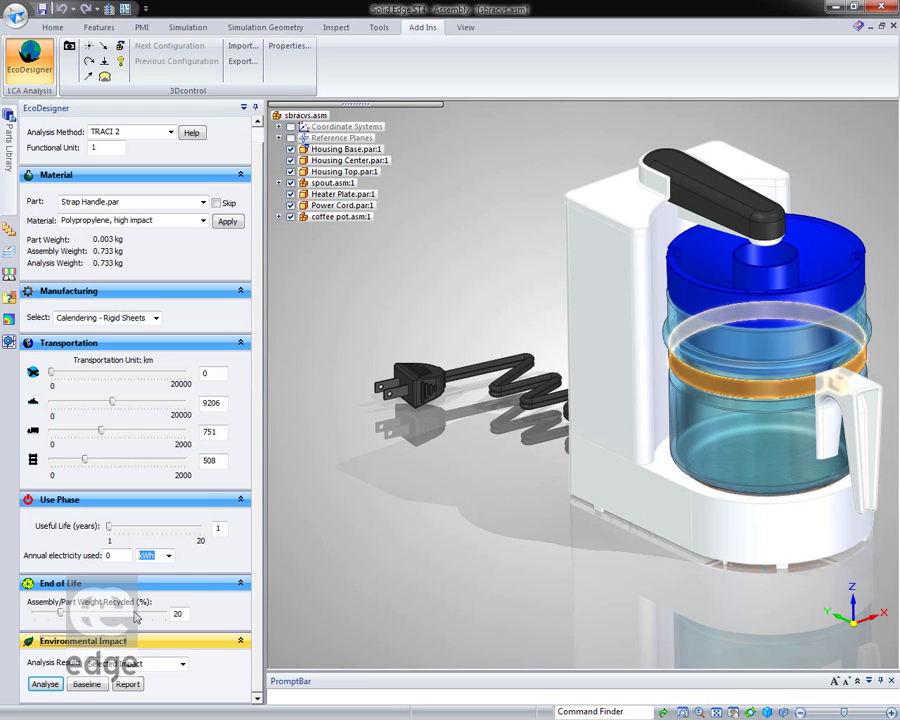
Rerun the analysis with the same settings and start an HTML report of its results.
left_click(130, 685)
left_click(525, 391)
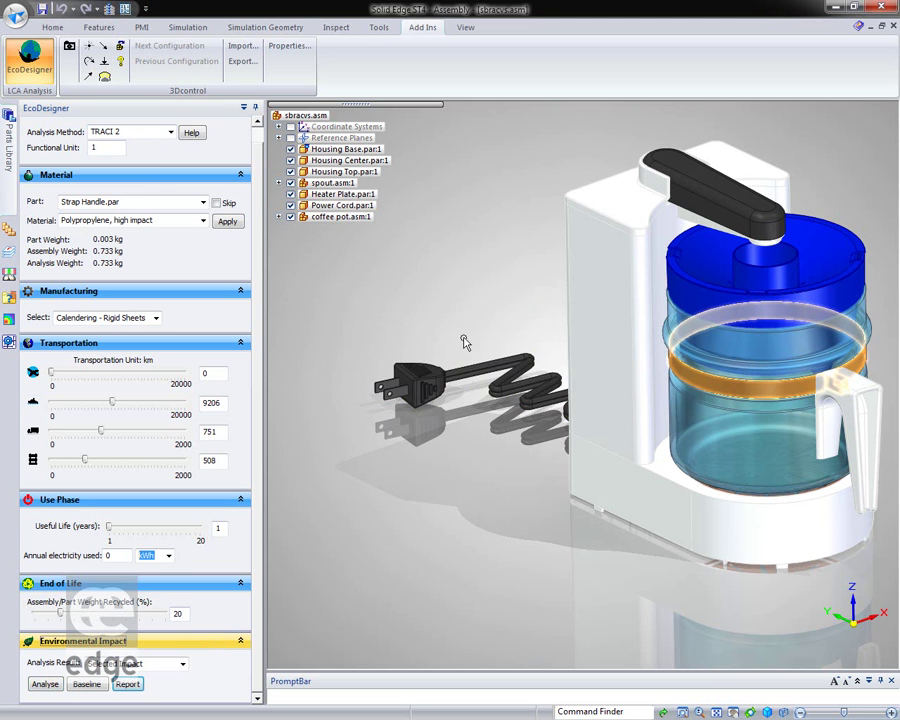
left_click(44, 684)
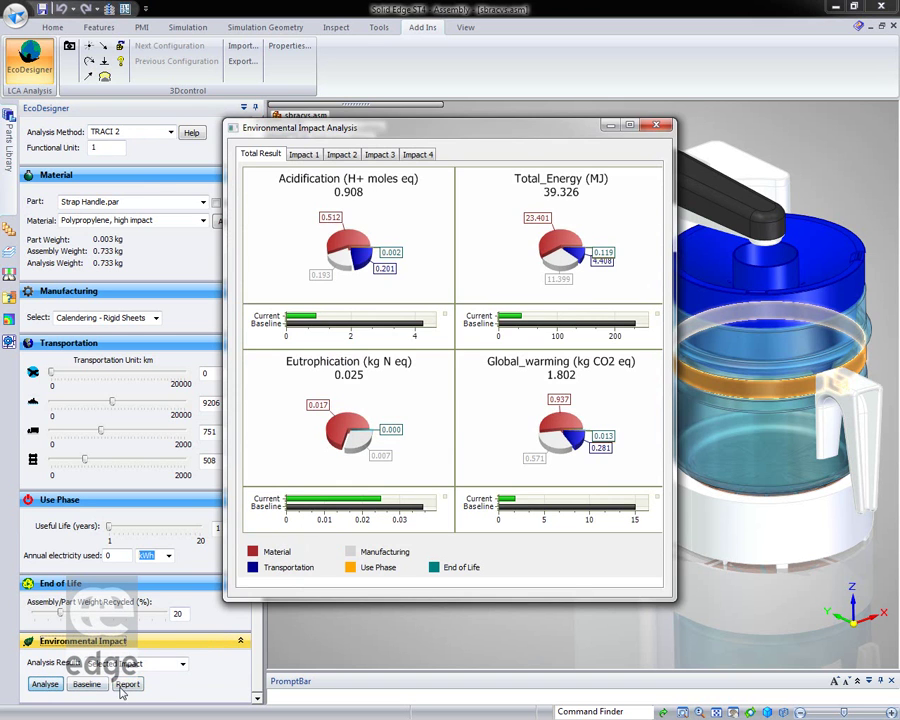
left_click(126, 685)
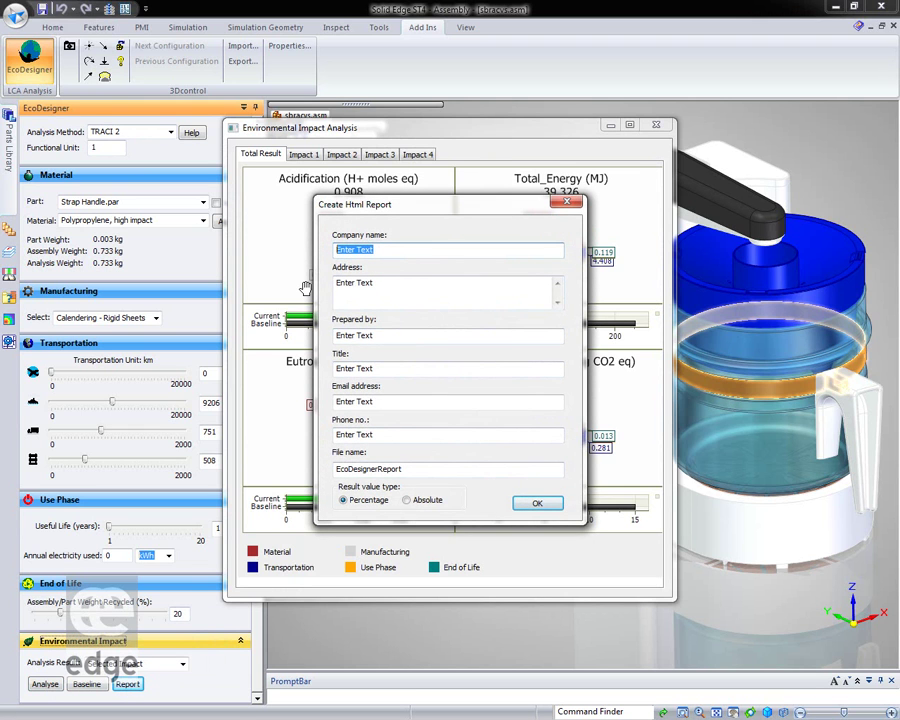
Fill in the report details with company name edge plm software, the preparer's full name, and the title Coffee Pot.
type("e")
type("dh")
type("e ")
type("plm s")
type("oftware")
left_click_drag(376, 336, 319, 361)
type("Mark Fort")
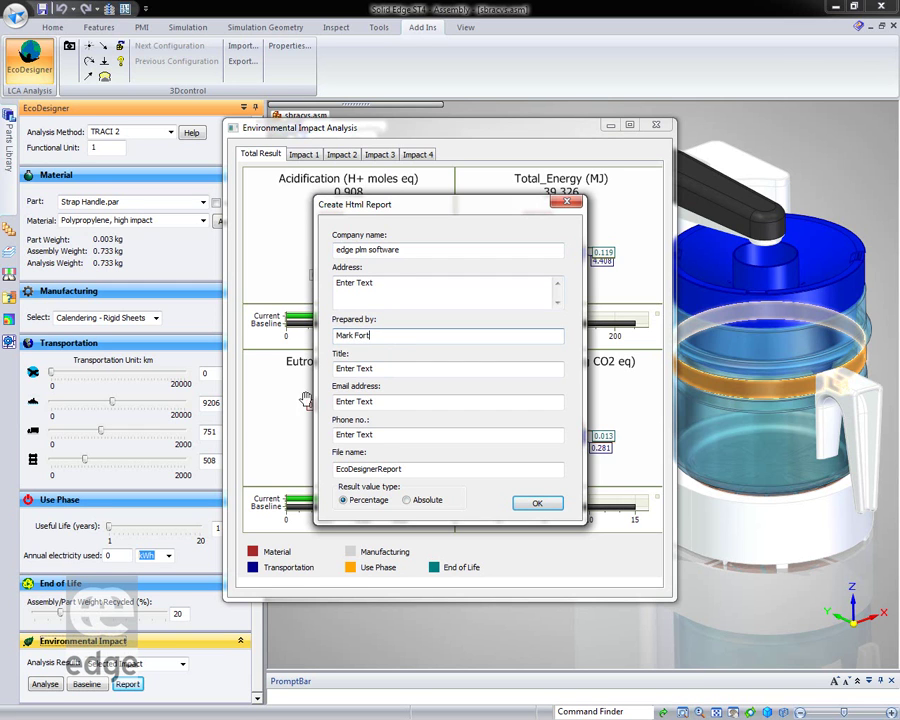
left_click(388, 369)
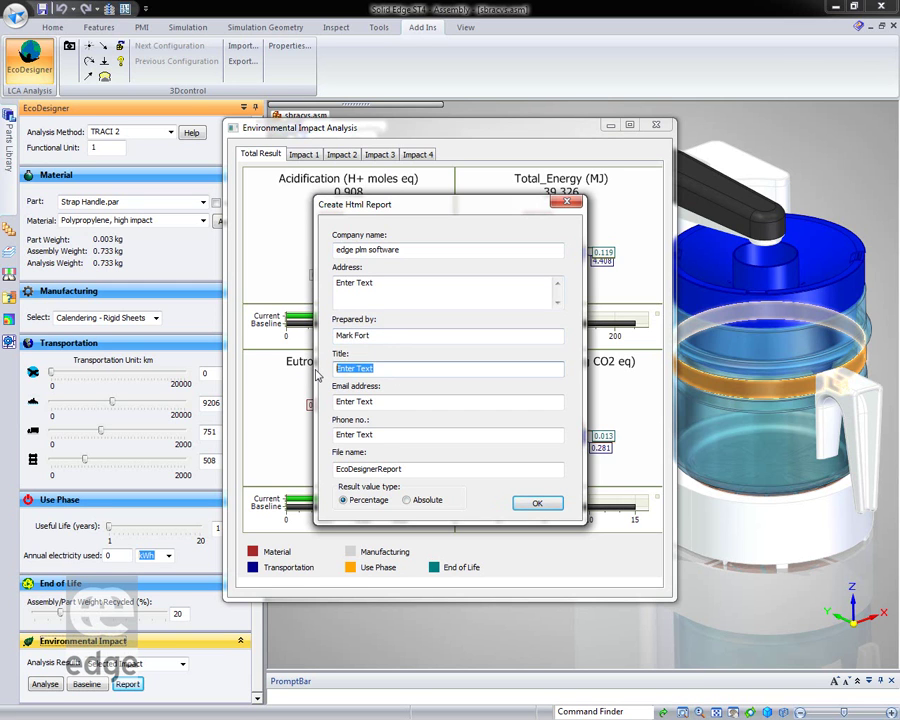
type("Coffee Pot")
Set the result value type to Absolute, generate EcoDesignerReport, and review it down to the environmental impact charts.
left_click(406, 499)
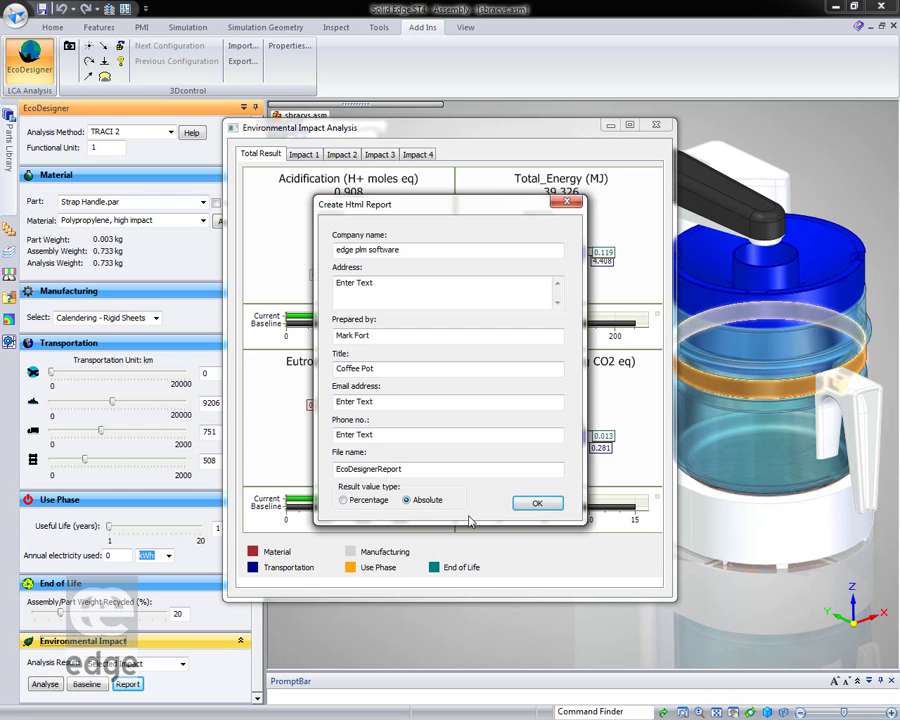
left_click(538, 504)
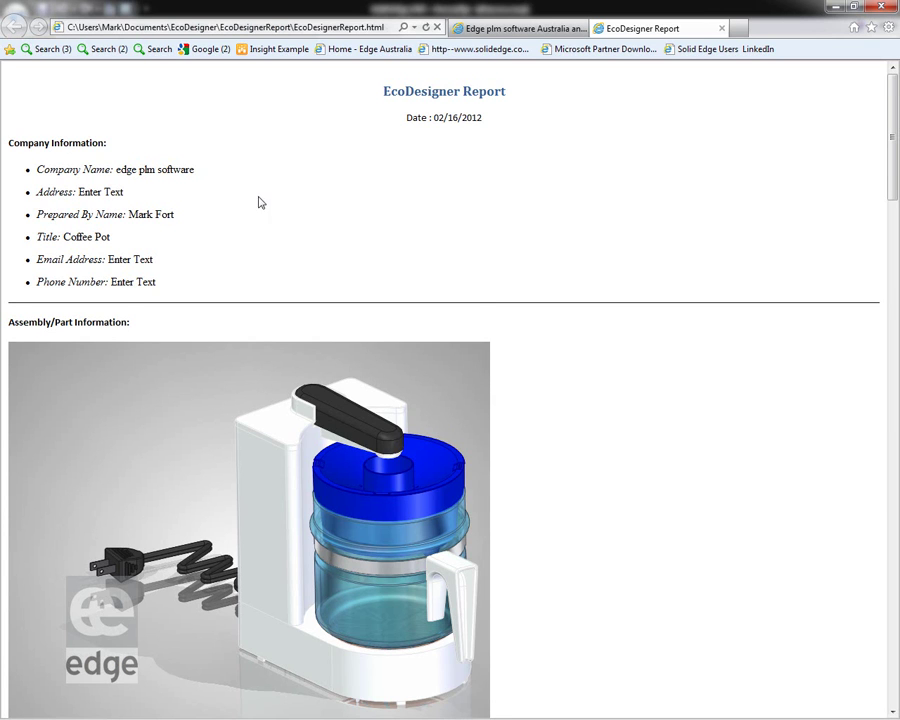
scroll(538, 241, "down", 7)
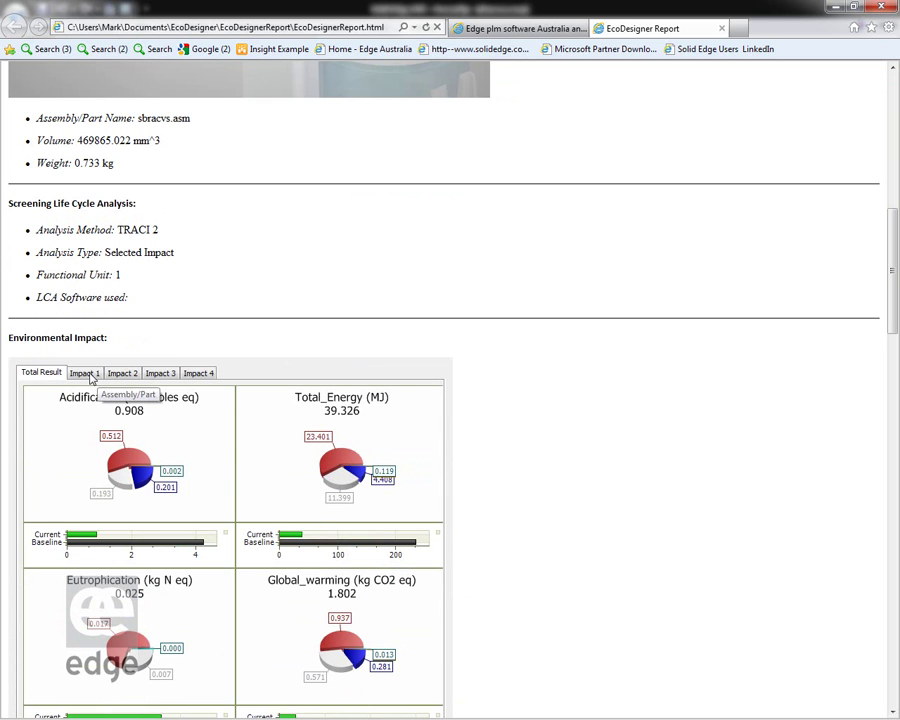
Examine the report's impact breakdown by life-cycle phase, analysed parts table, skipped part list and material usage analysis, ending back at the report's start.
scroll(300, 326, "down", 4)
scroll(358, 424, "down", 1)
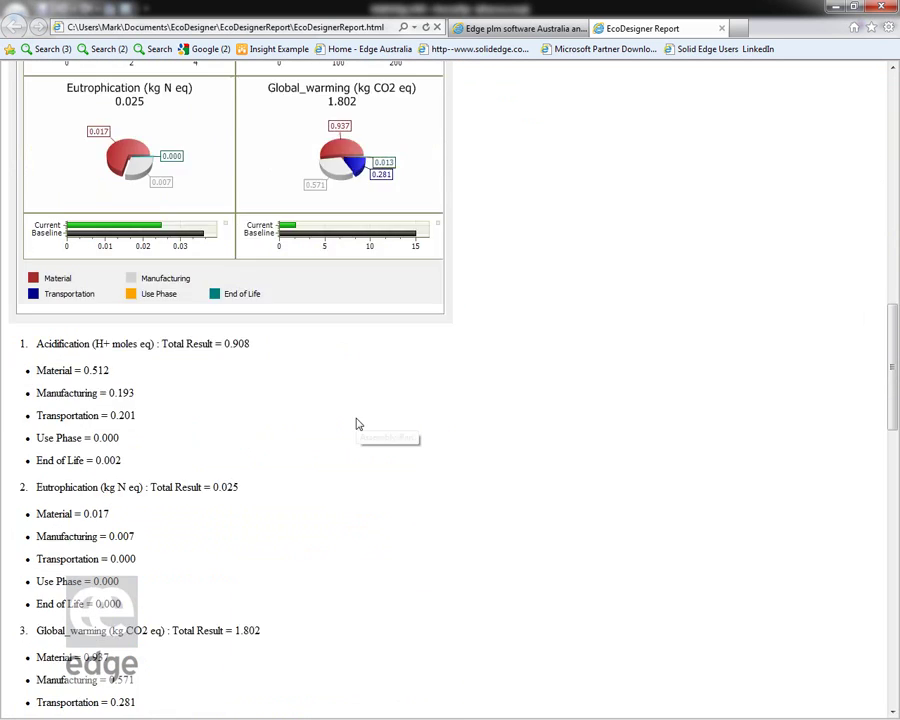
scroll(358, 424, "down", 1)
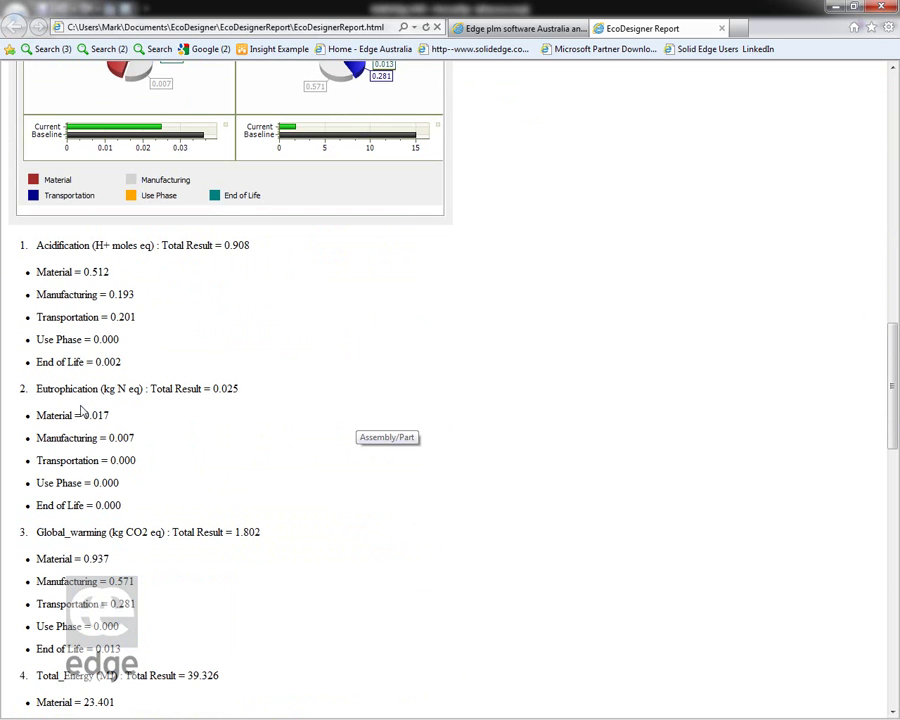
scroll(420, 556, "down", 4)
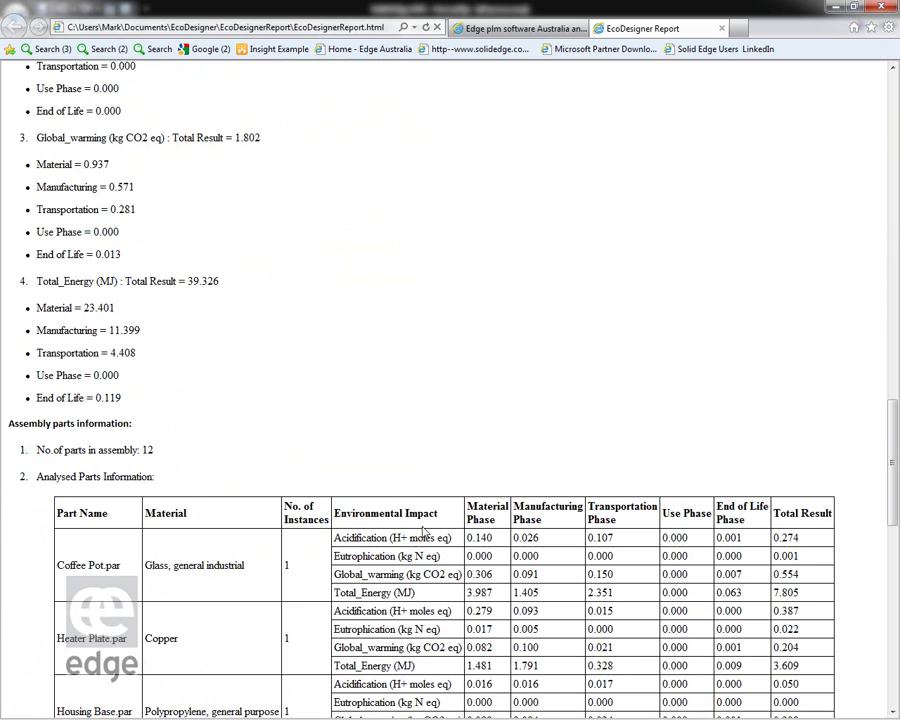
scroll(422, 532, "down", 2)
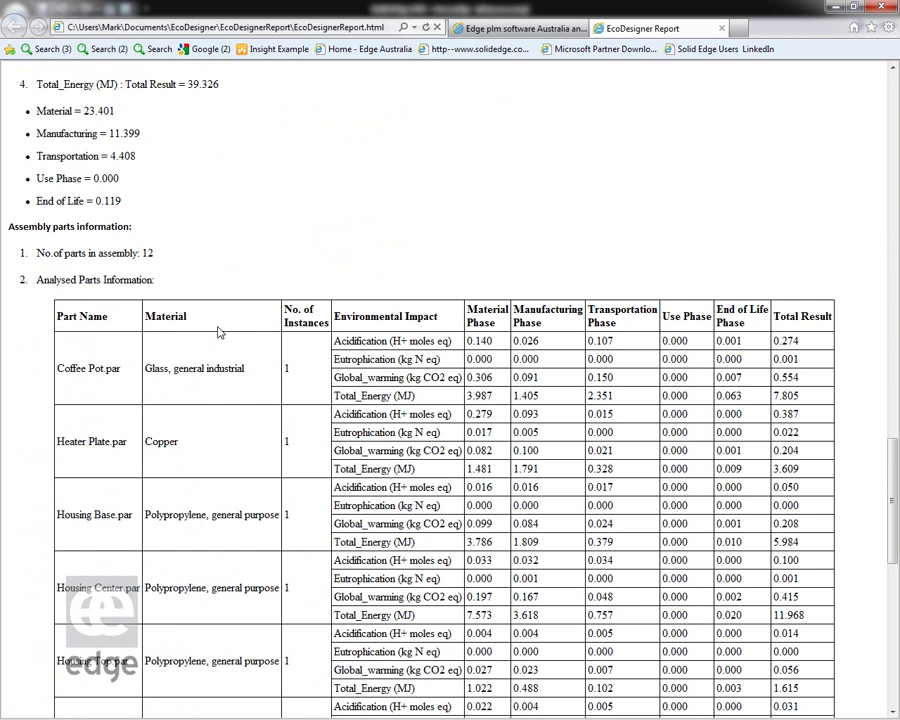
scroll(216, 362, "down", 4)
scroll(216, 365, "down", 4)
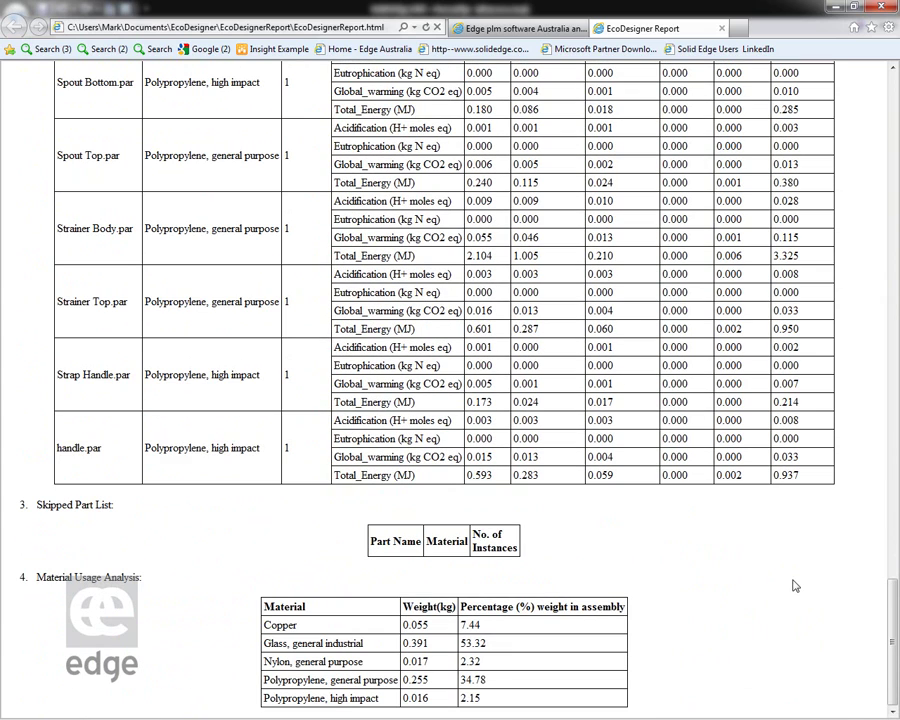
left_click_drag(893, 637, 833, 697)
left_click_drag(895, 645, 869, 100)
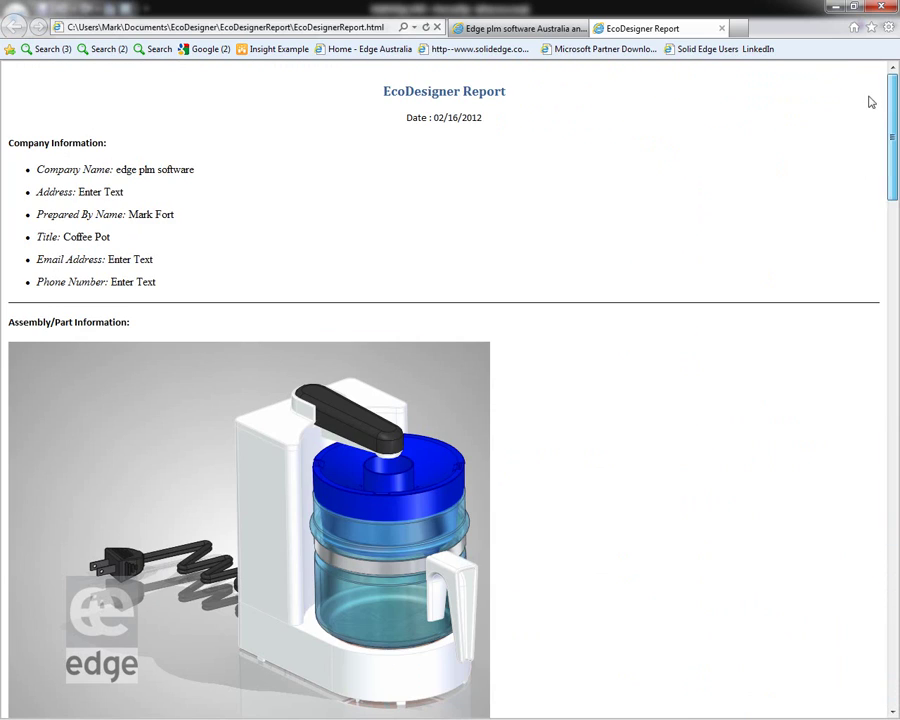
Close the EcoDesigner report, return to the Solid Edge assembly, and close the Environmental Impact Analysis results.
left_click(722, 28)
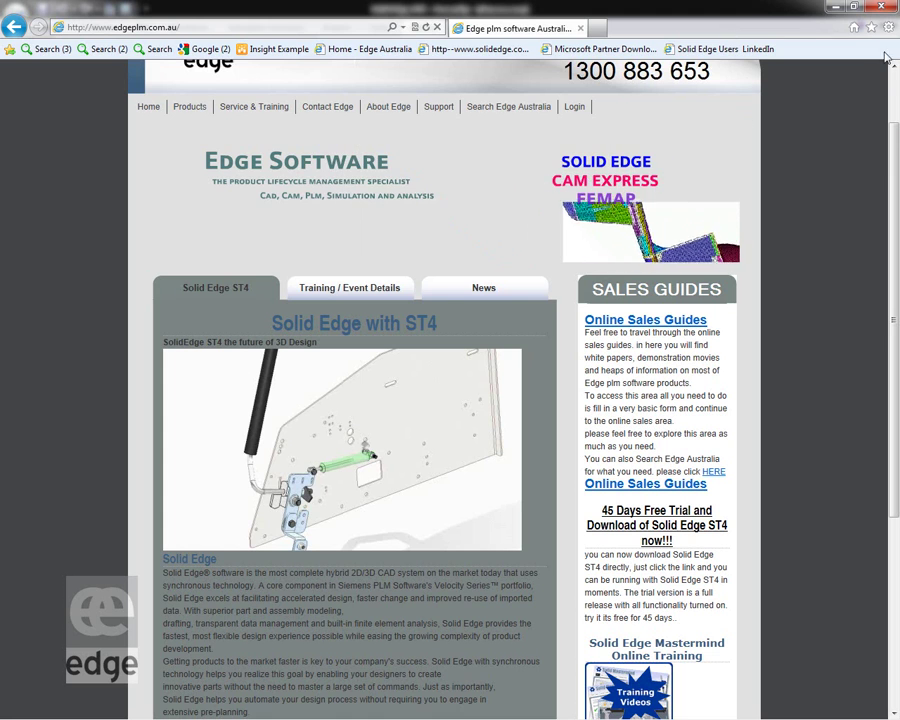
left_click(837, 8)
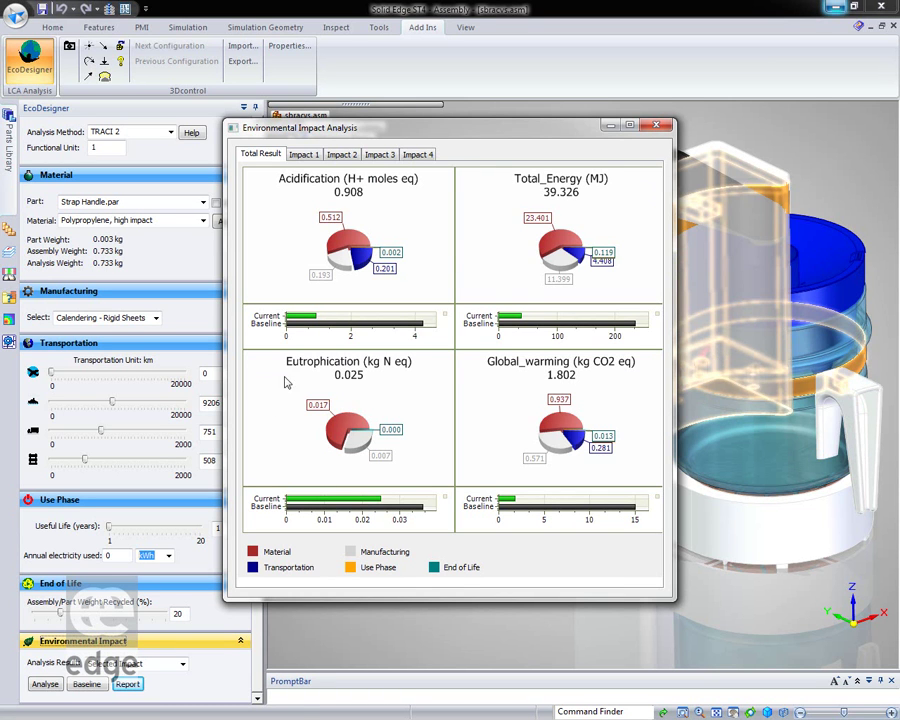
left_click(657, 126)
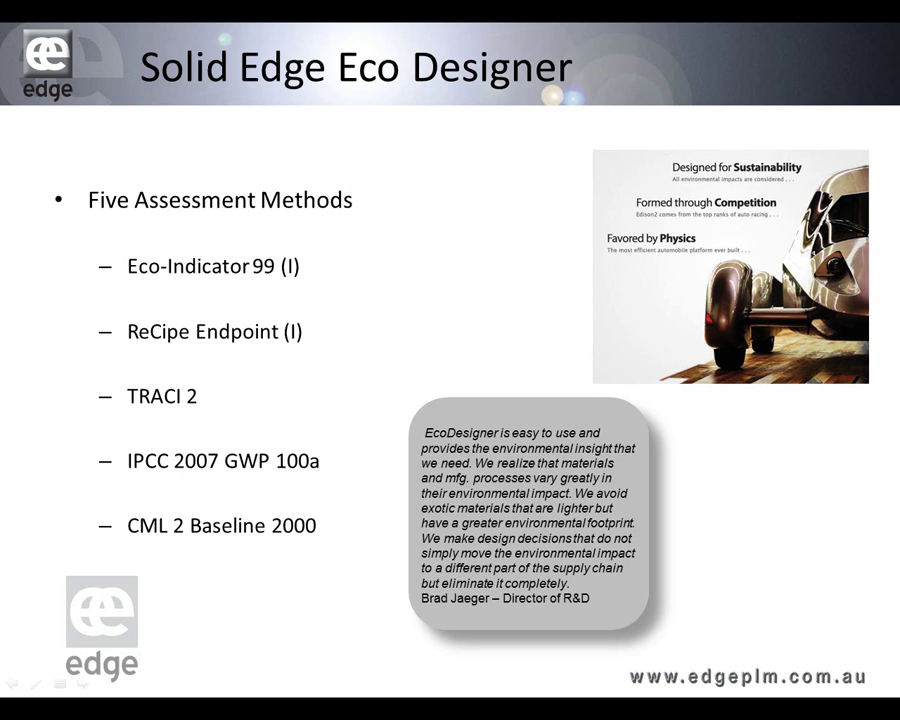
left_click(263, 640)
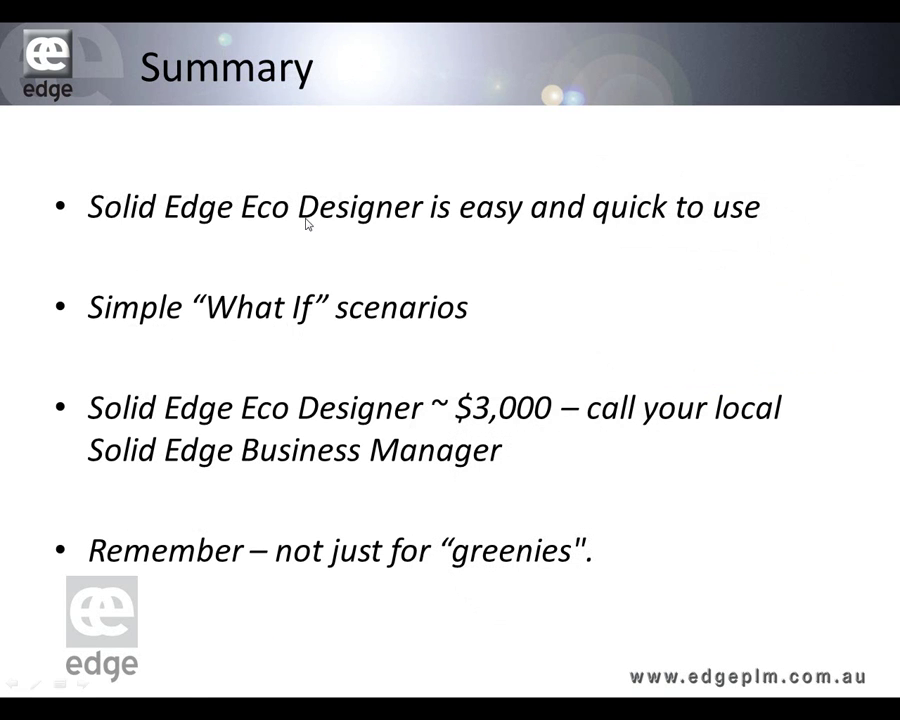